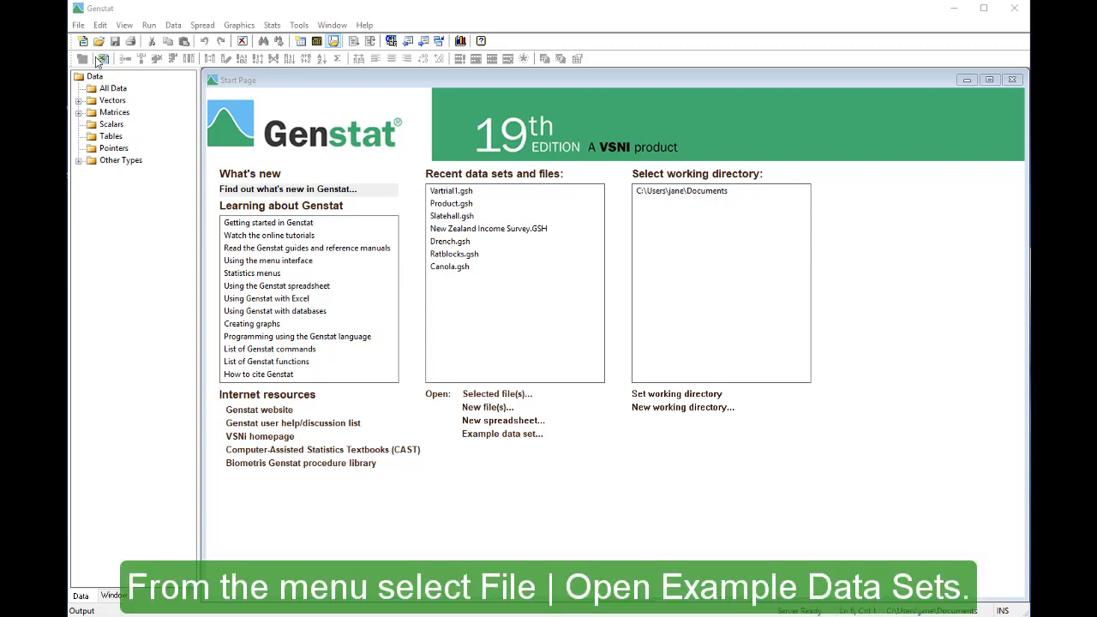
- Find the example data set Slatehall.gsh by searching for "slatehall" and open its data
click(85, 28)
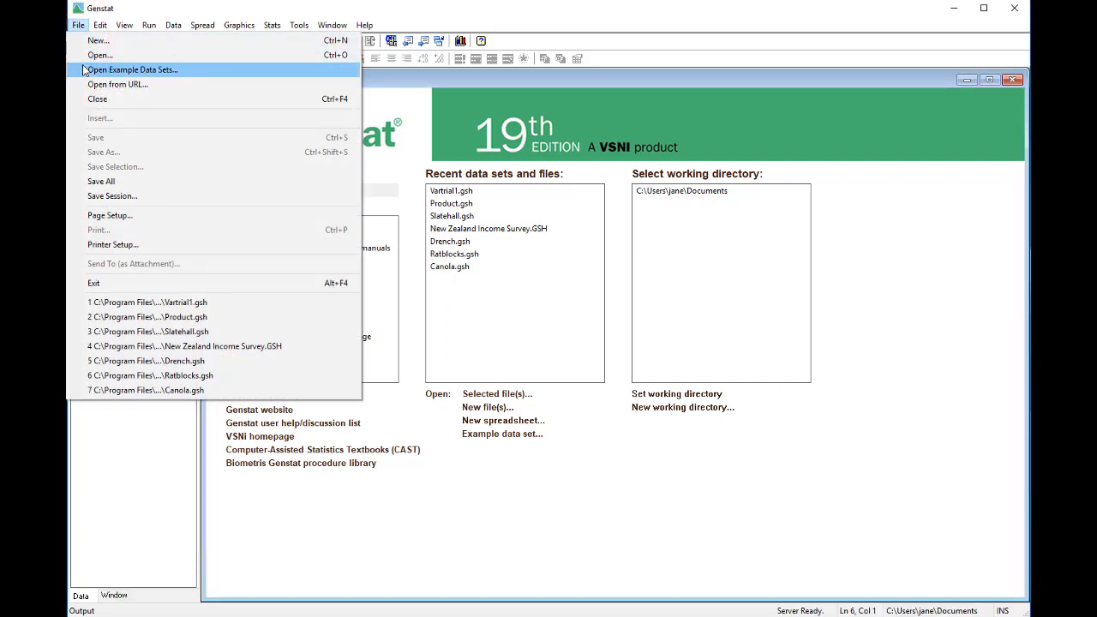
click(85, 69)
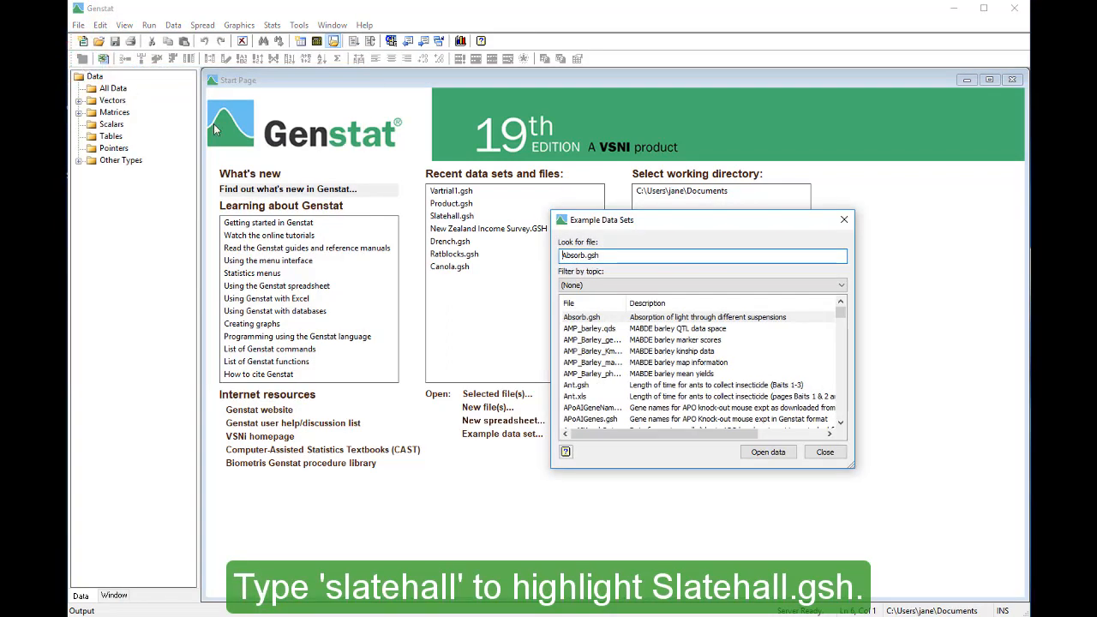
key(ctrl+a)
text(slatehall)
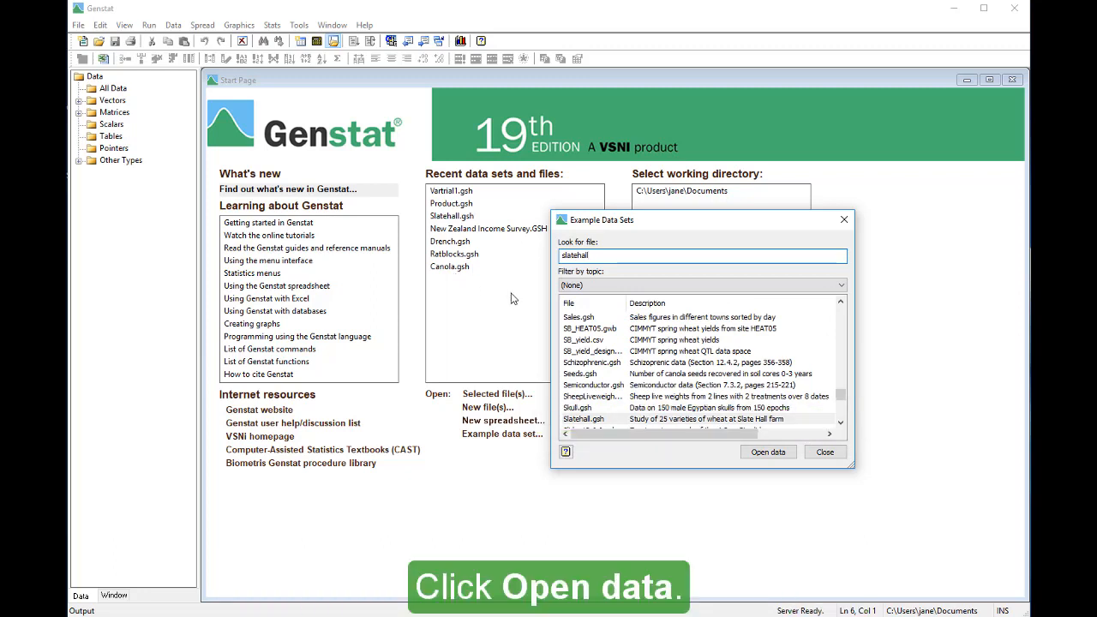
click(747, 454)
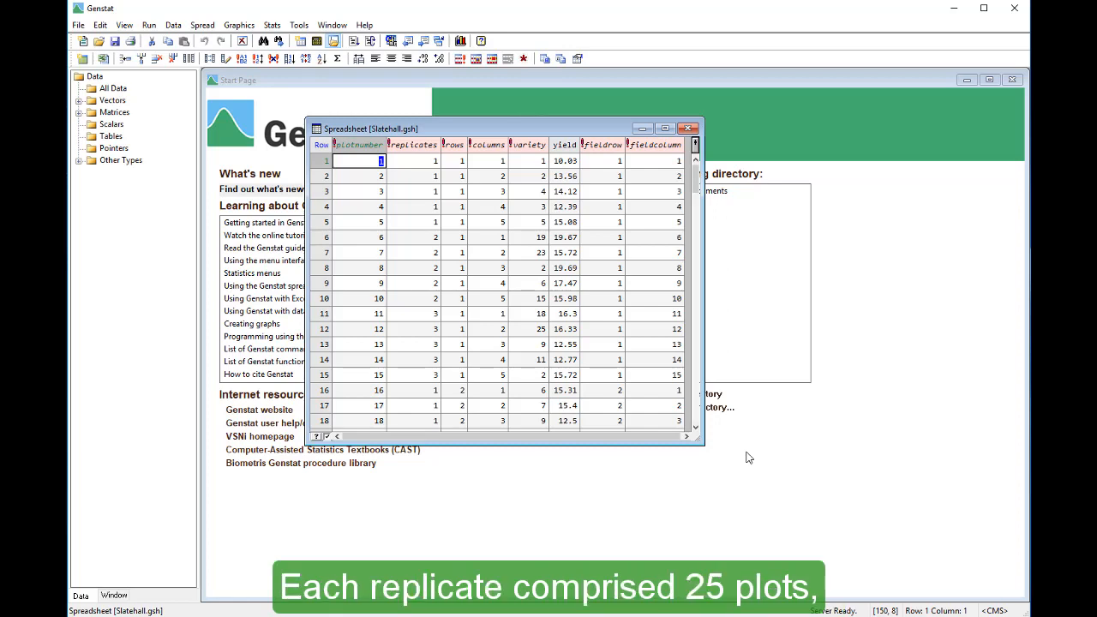
- Start an Analysis of Variance by ANOVA, Regression or REML with yield as the Y-variate and variety as the treatment structure
click(283, 28)
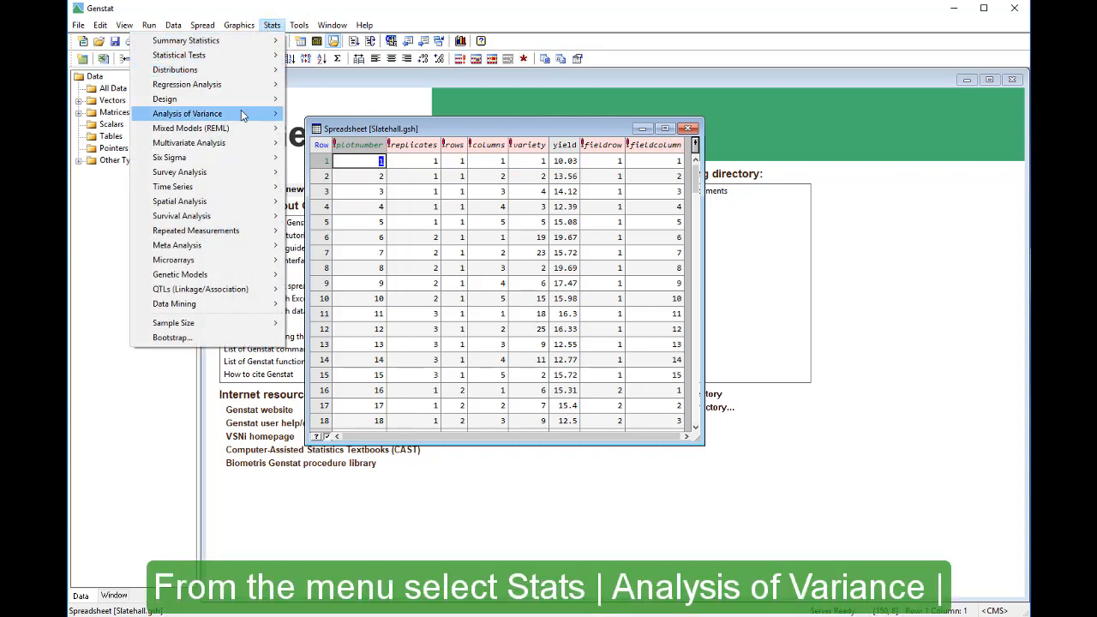
mouse_move(241, 113)
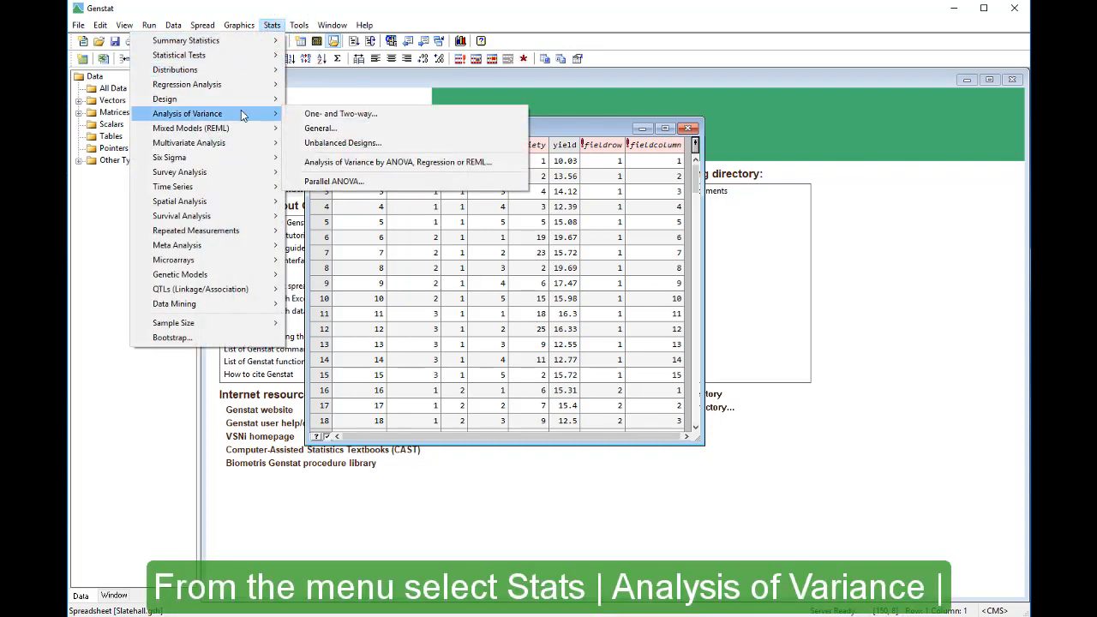
click(291, 163)
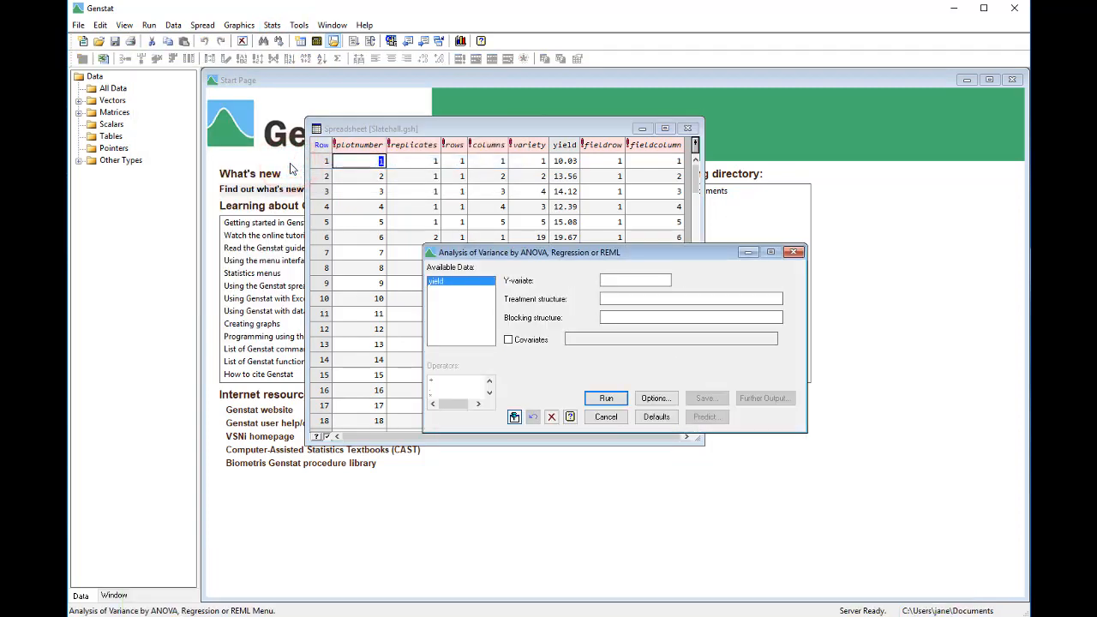
double_click(455, 283)
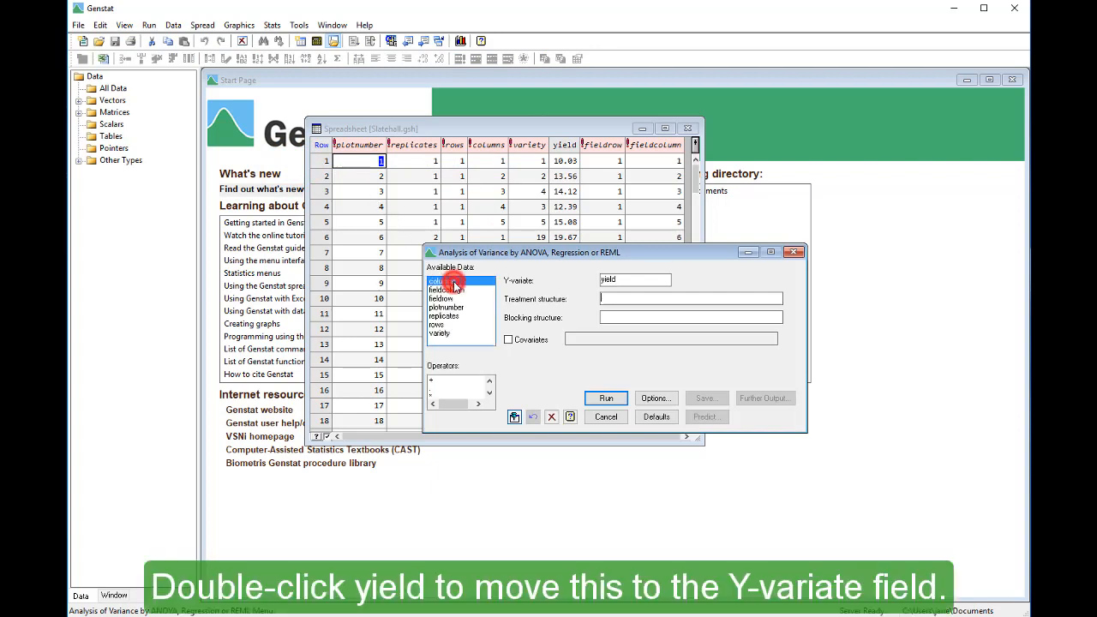
double_click(468, 335)
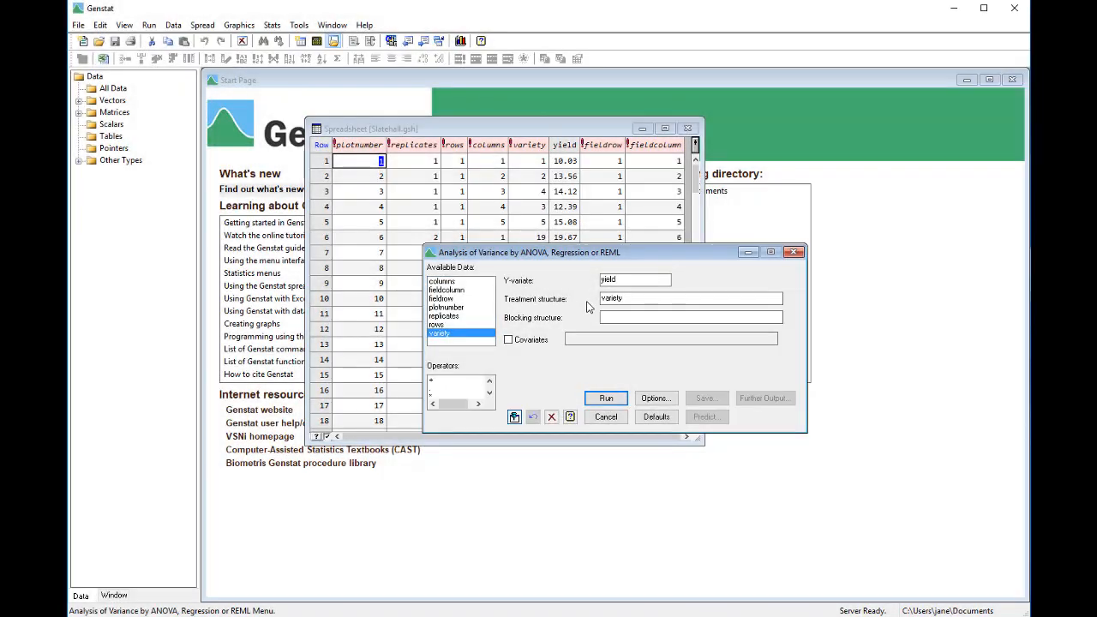
- Set the blocking structure to replicates/(rows*columns) and run the analysis
click(610, 319)
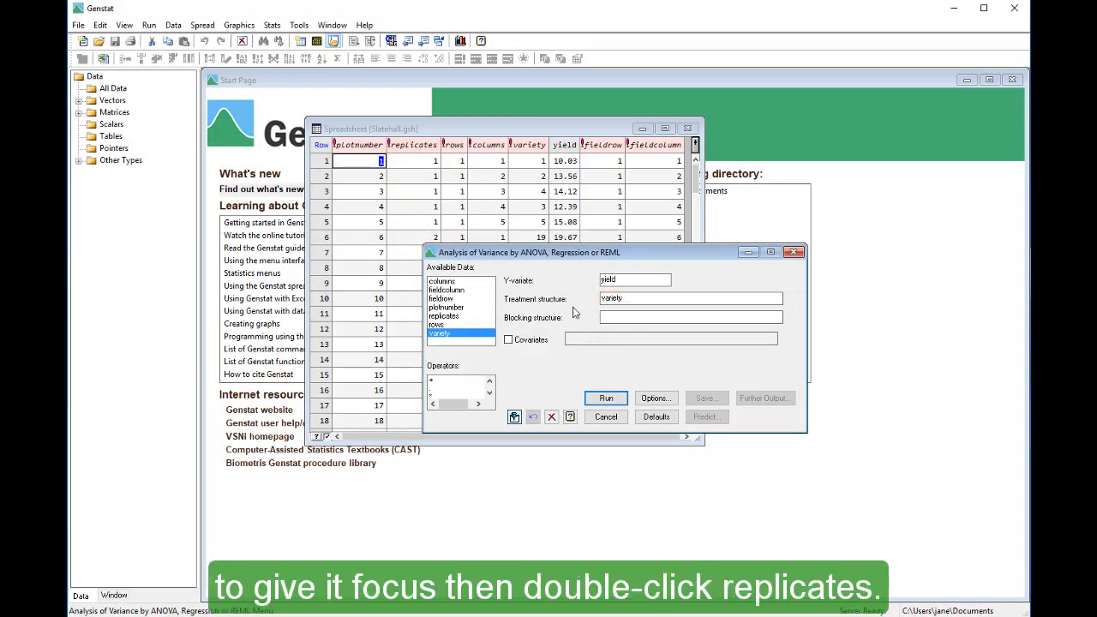
double_click(469, 316)
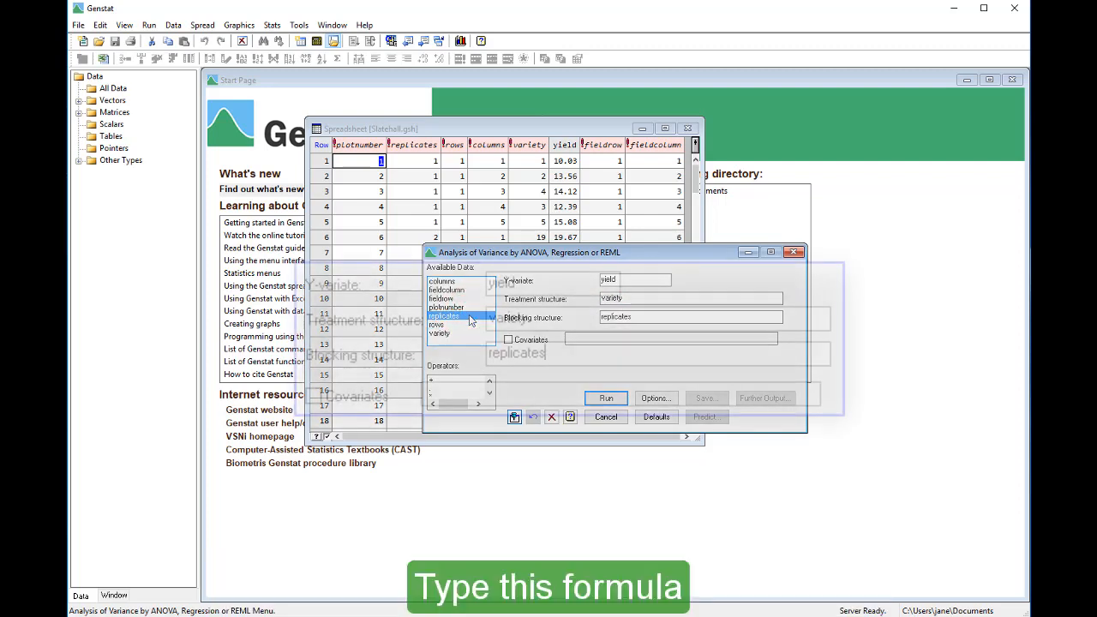
text(/(row)
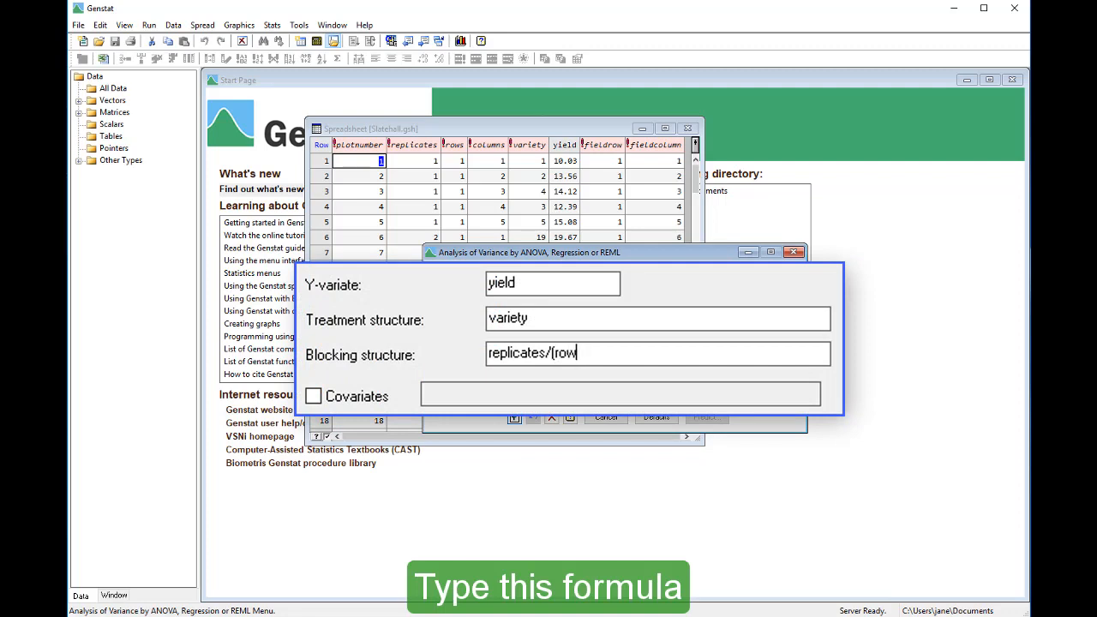
text(s*columns))
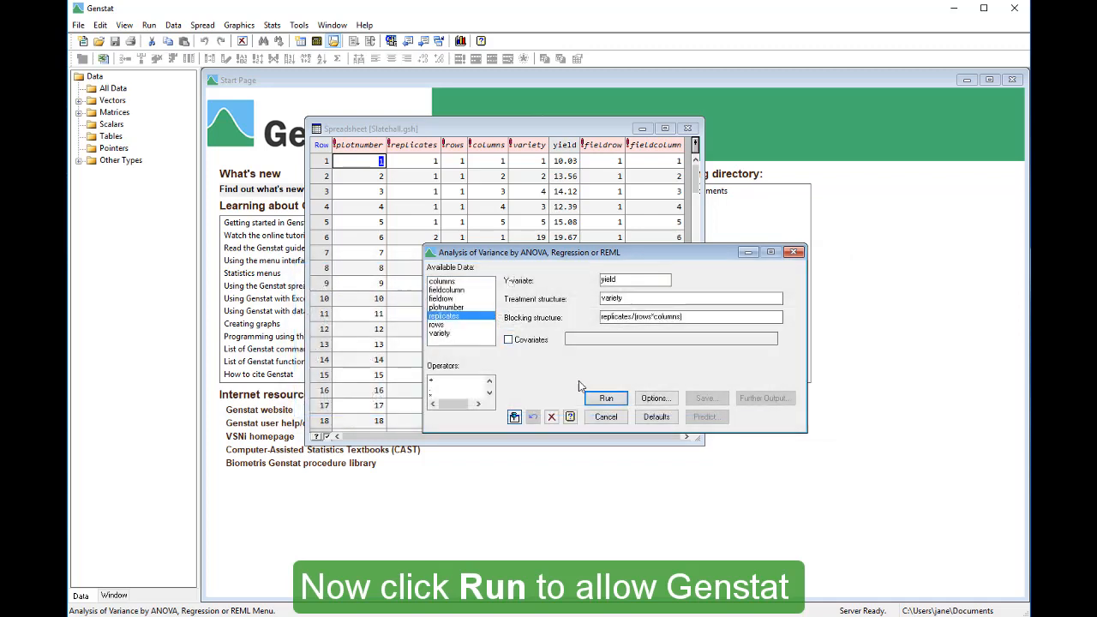
click(593, 401)
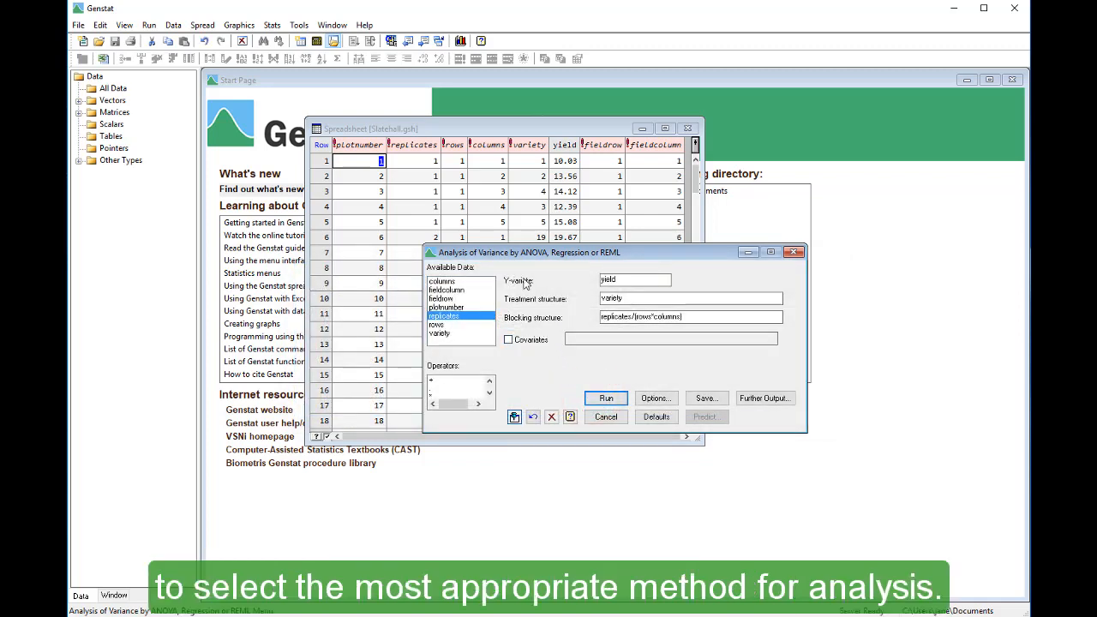
- Bring the Output window to the front and examine the analysis results from the information summary onward
click(439, 41)
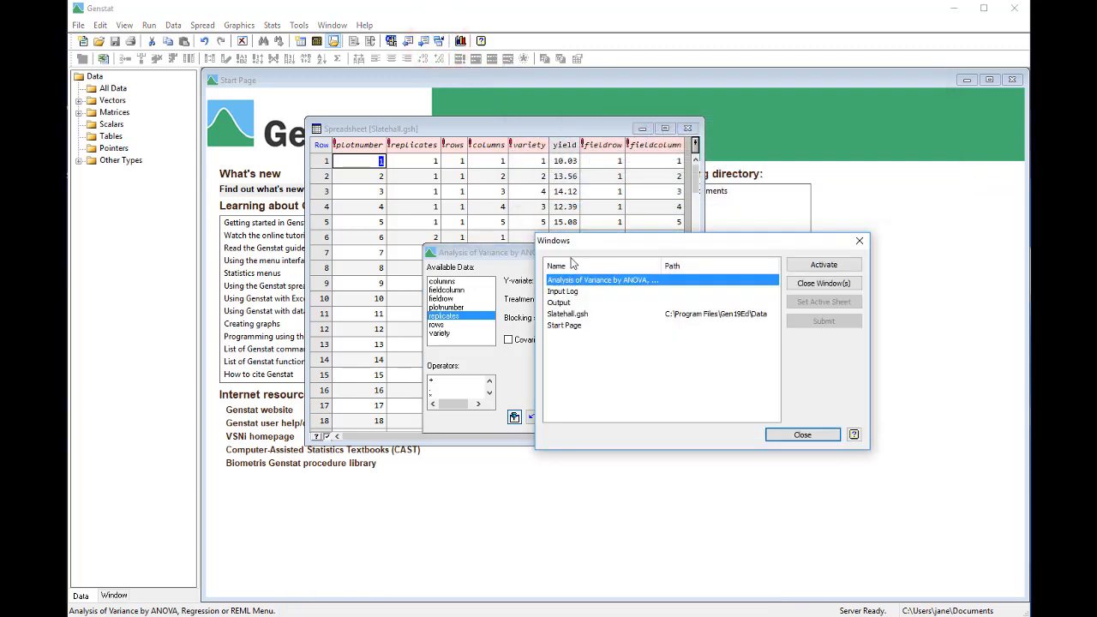
click(585, 301)
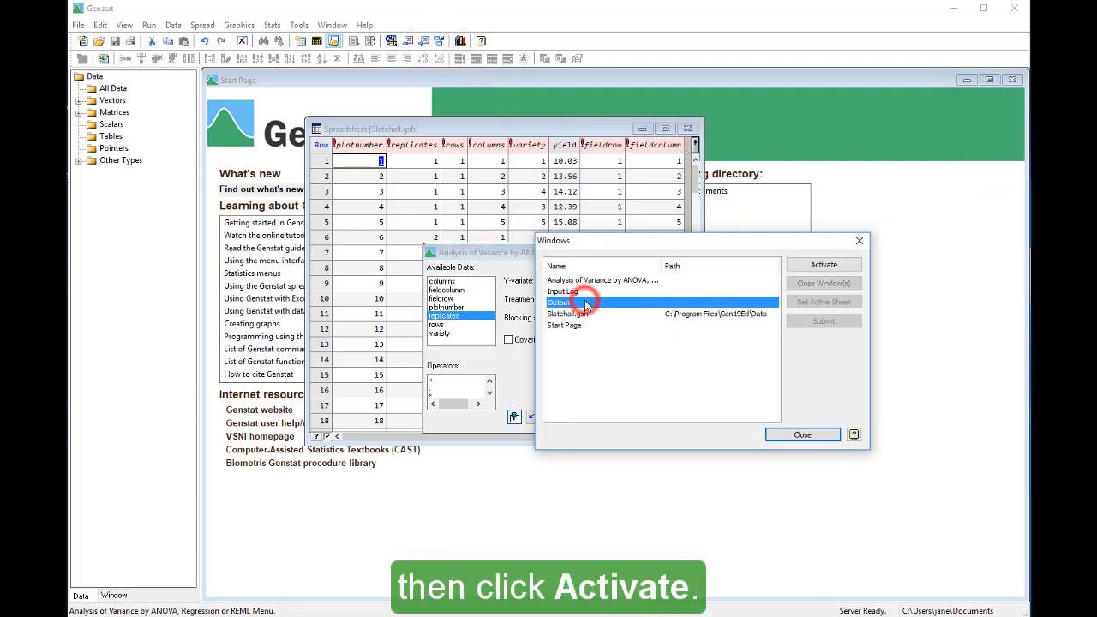
click(799, 266)
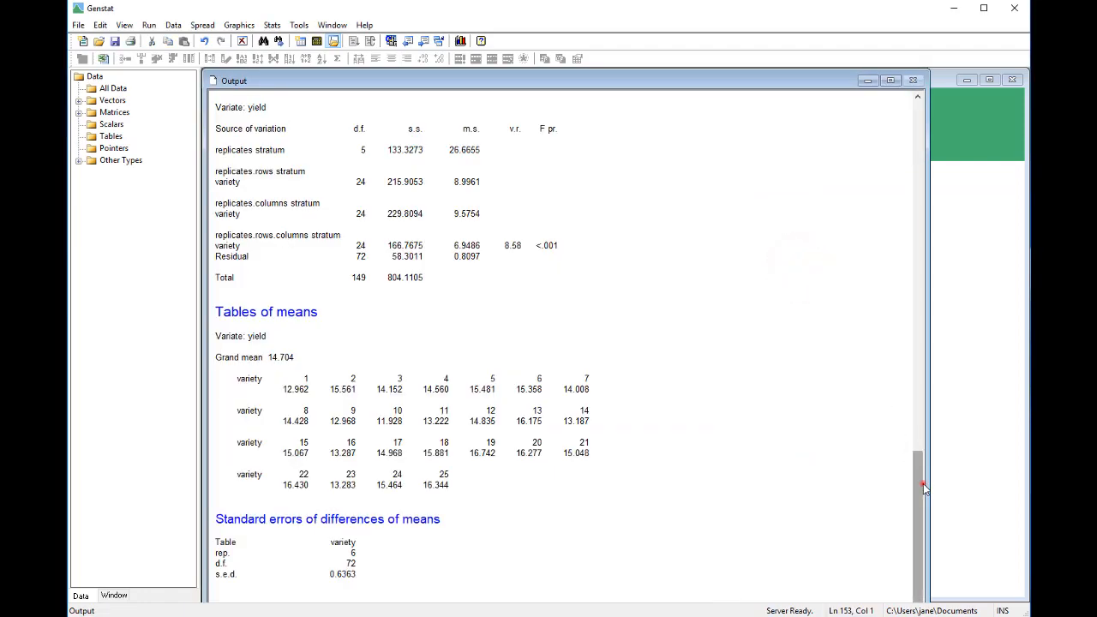
mouse_move(923, 484)
mouse_down()
mouse_move(923, 431)
mouse_move(907, 437)
mouse_move(897, 389)
mouse_up()
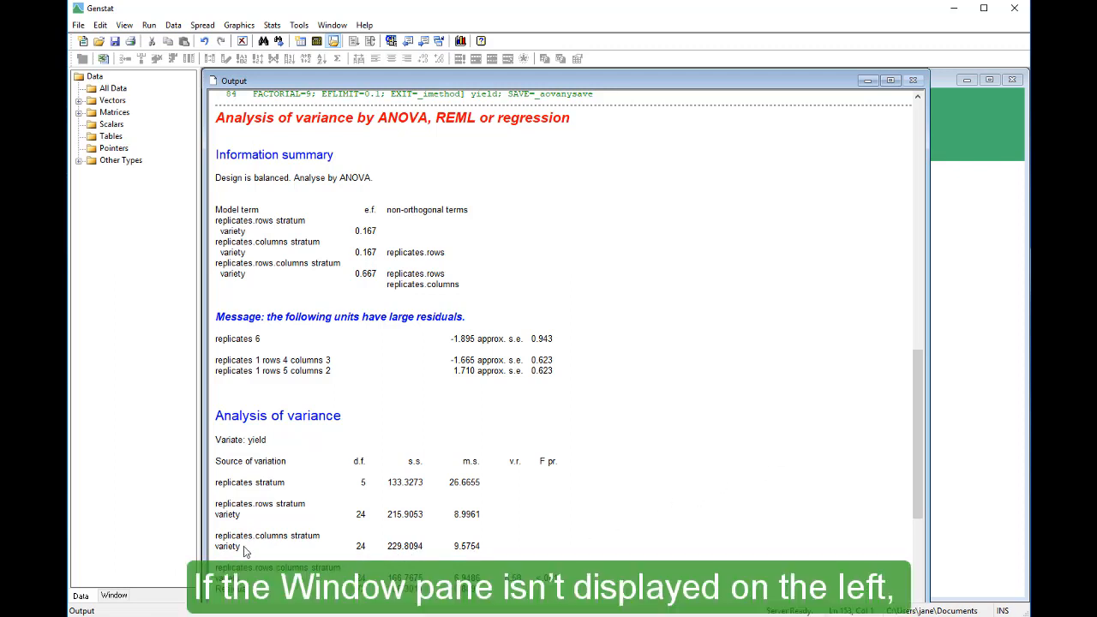
- Show the list of open windows and close the Slatehall.gsh spreadsheet
click(116, 596)
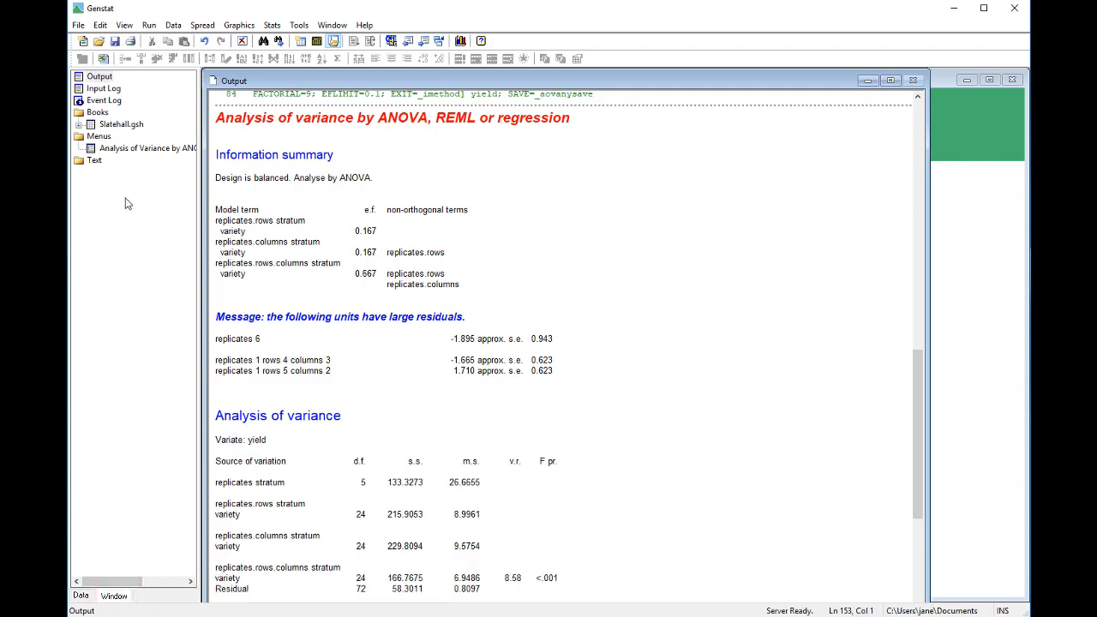
right_click(133, 127)
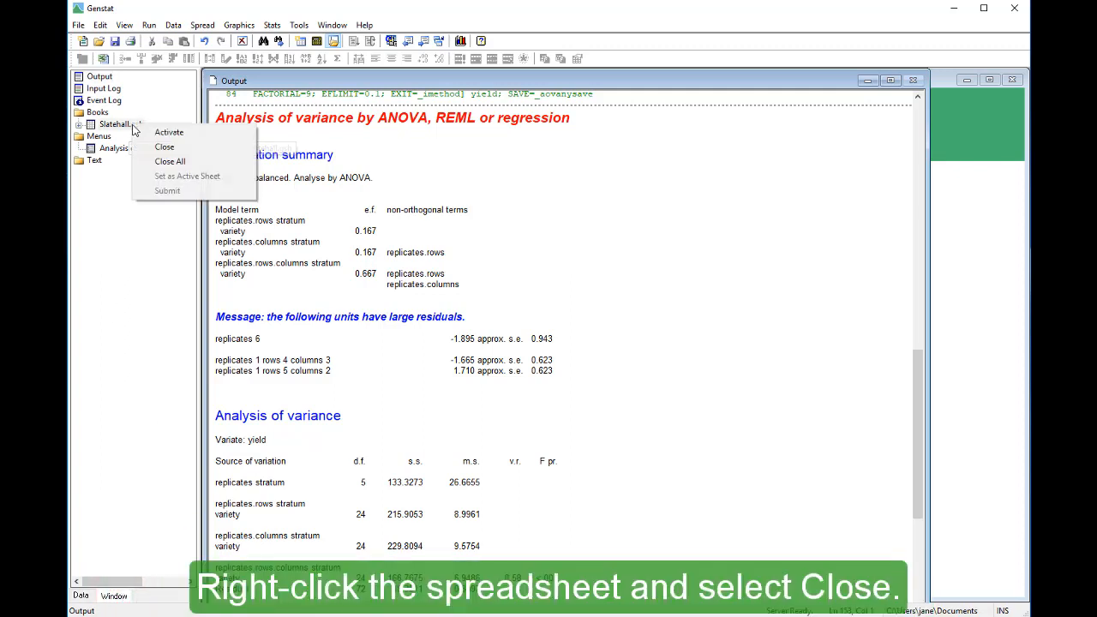
click(152, 147)
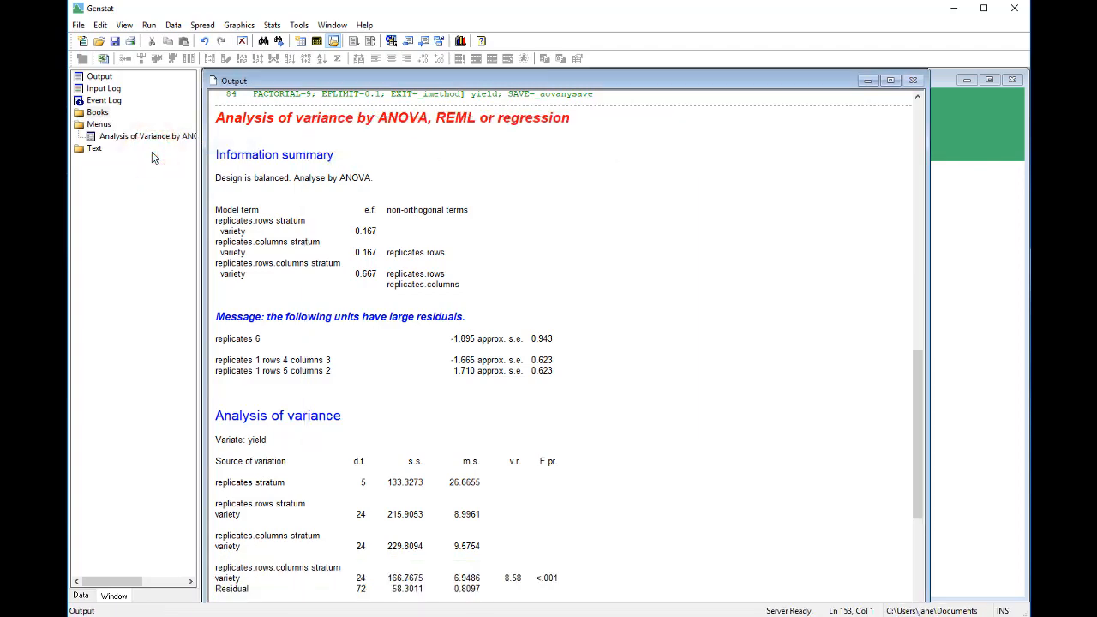
- Delete all current data from Genstat and clear the data fields and settings of the Analysis of Variance dialog
click(172, 26)
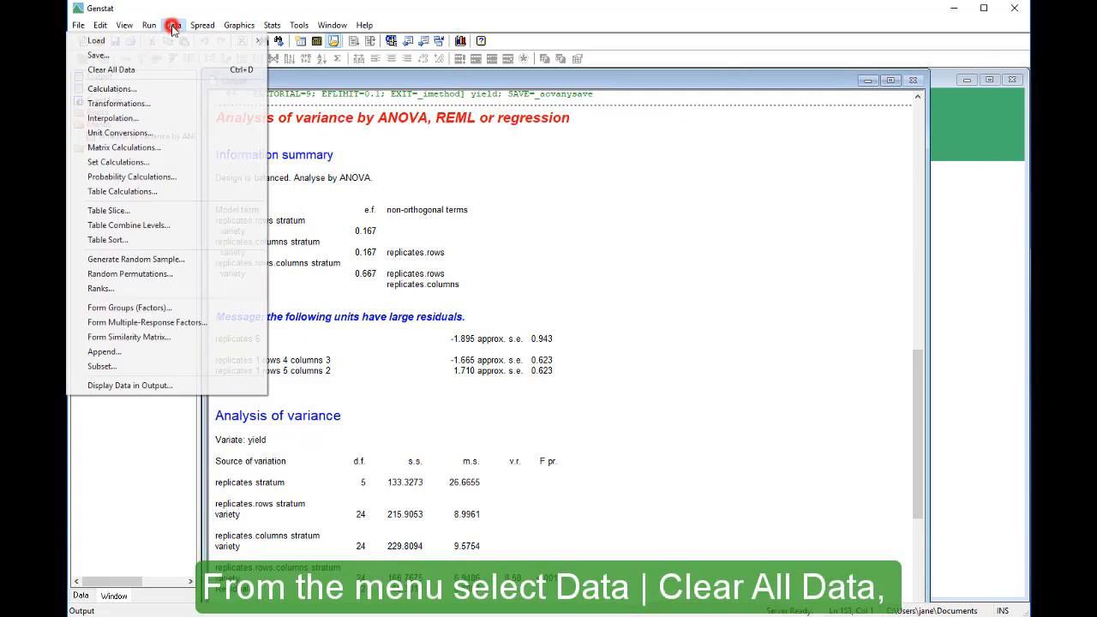
click(185, 72)
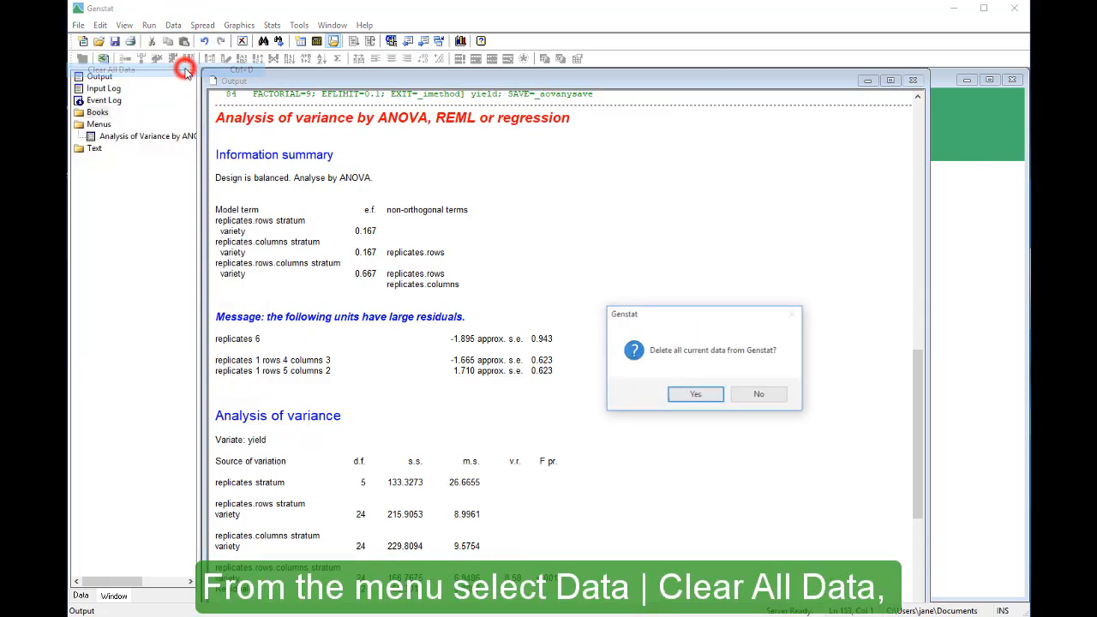
click(680, 402)
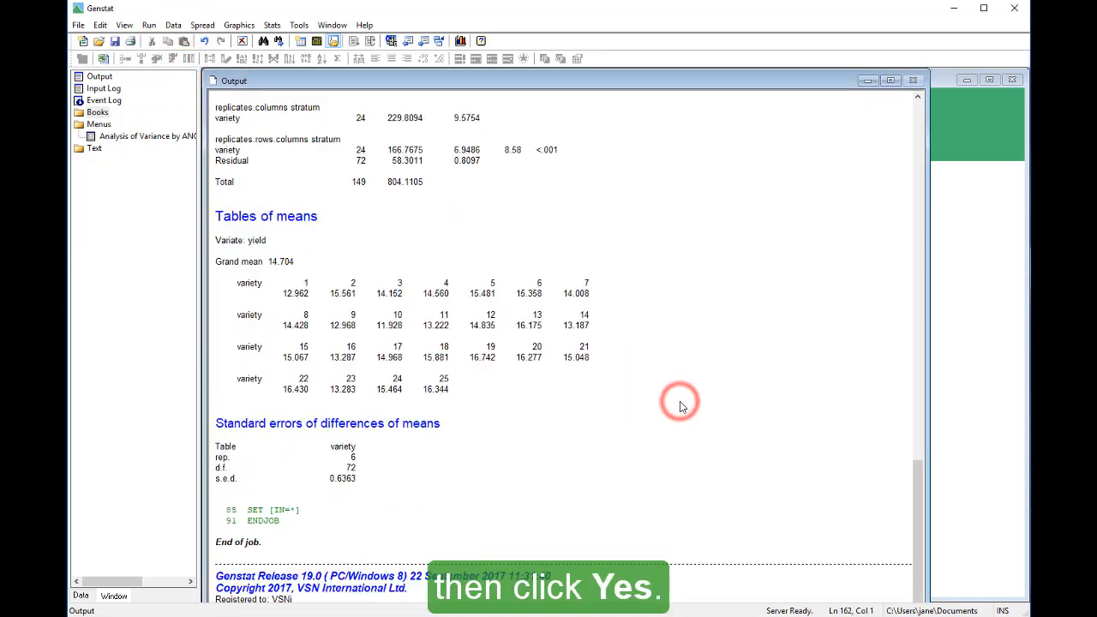
click(175, 140)
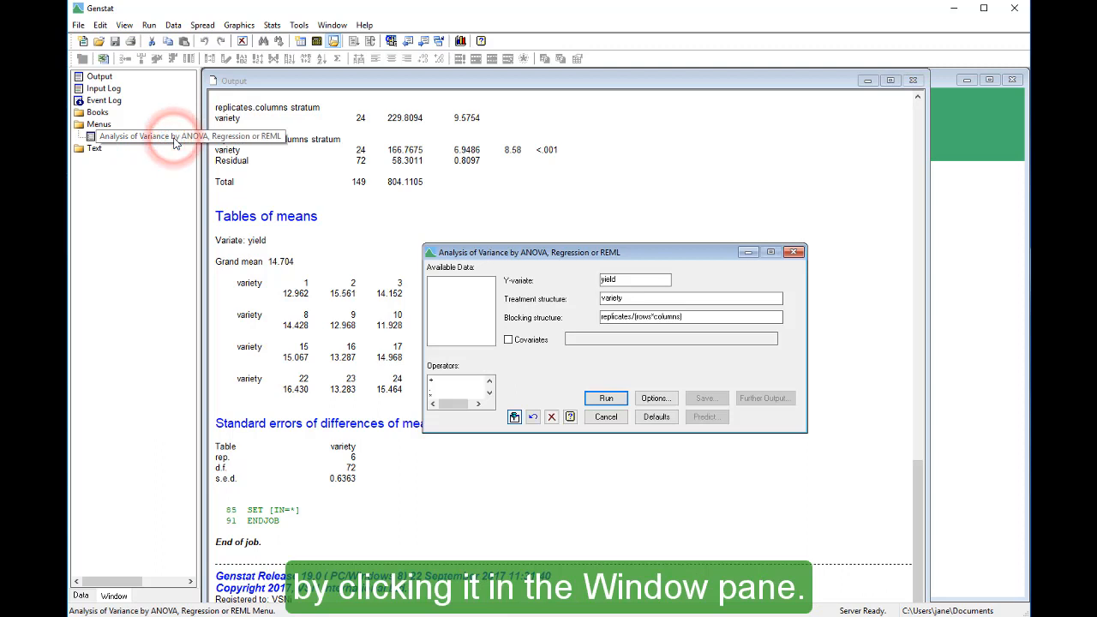
click(551, 419)
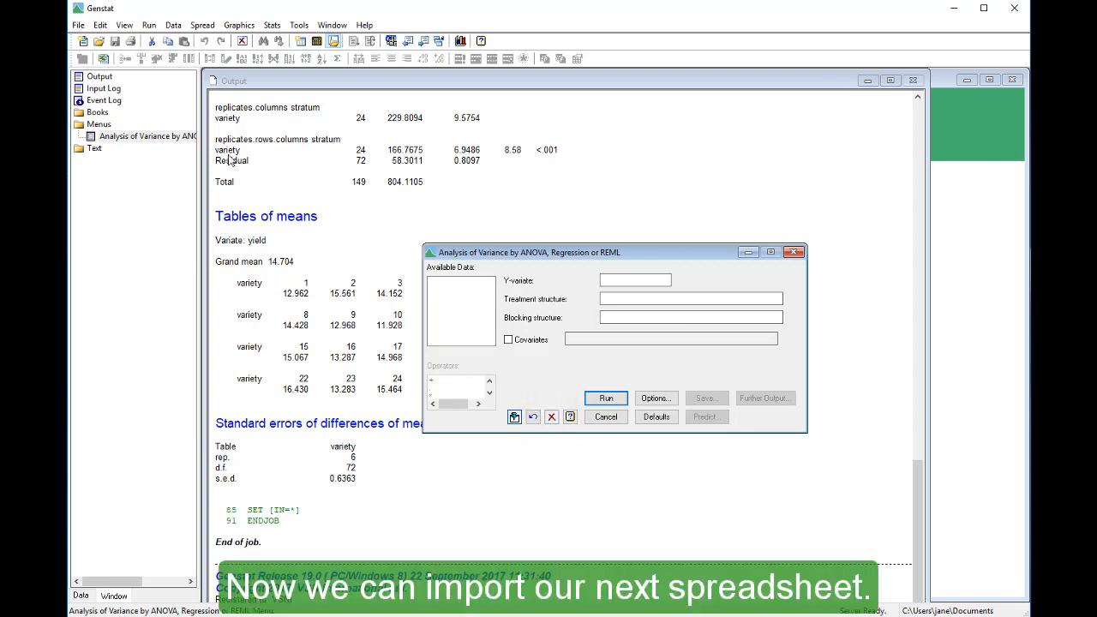
- Find the example data set Product.gsh by searching for "product" and open its data
click(79, 25)
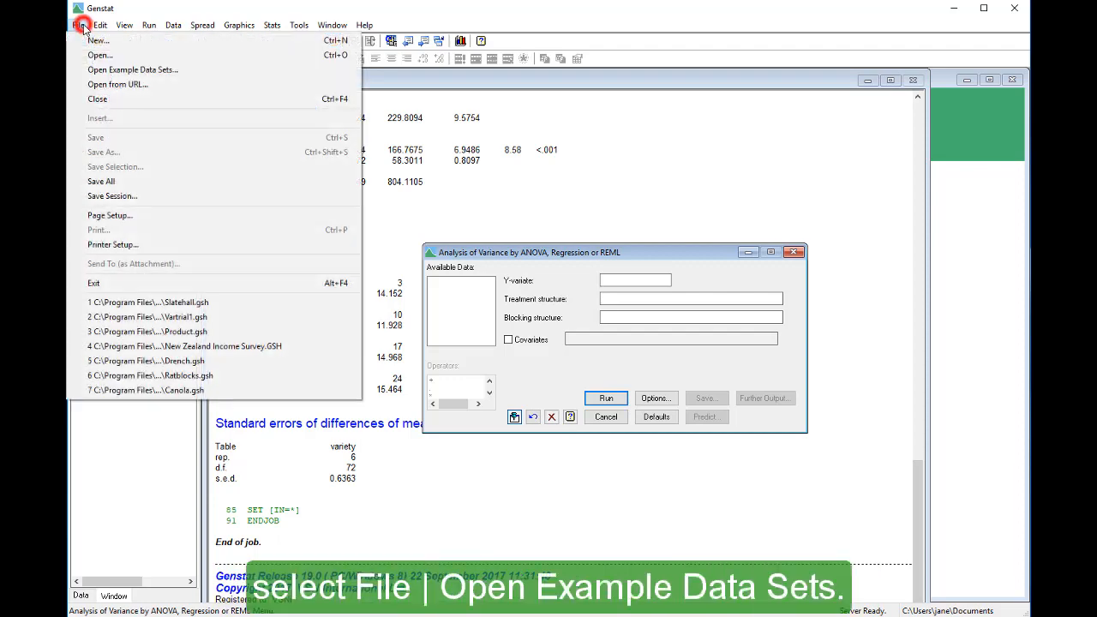
click(85, 72)
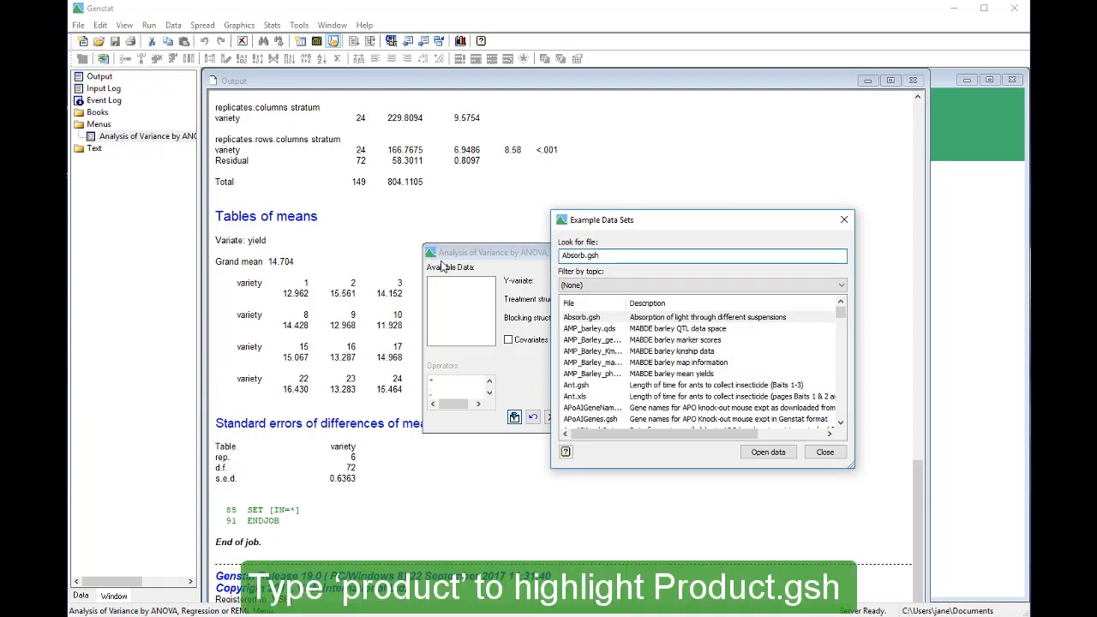
key(ctrl+a)
text(produc)
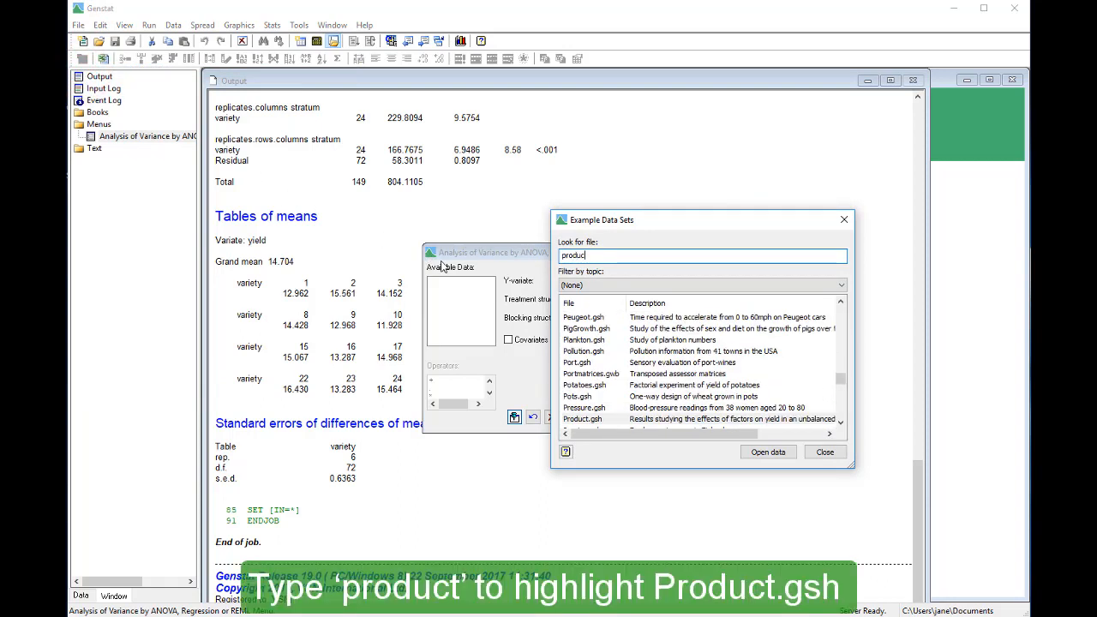
text(t)
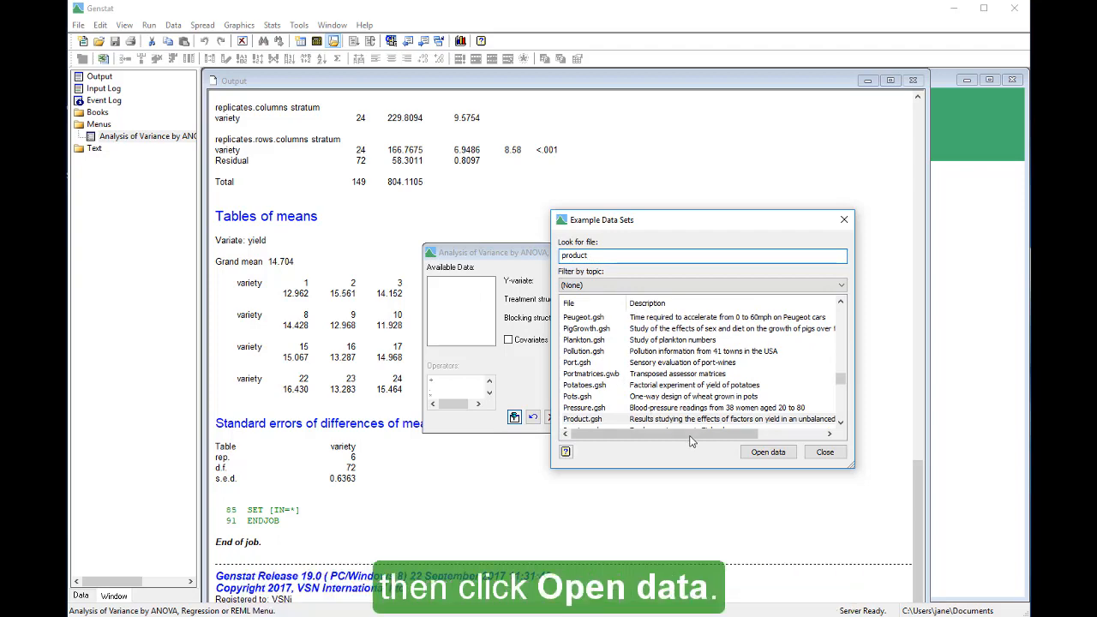
click(745, 460)
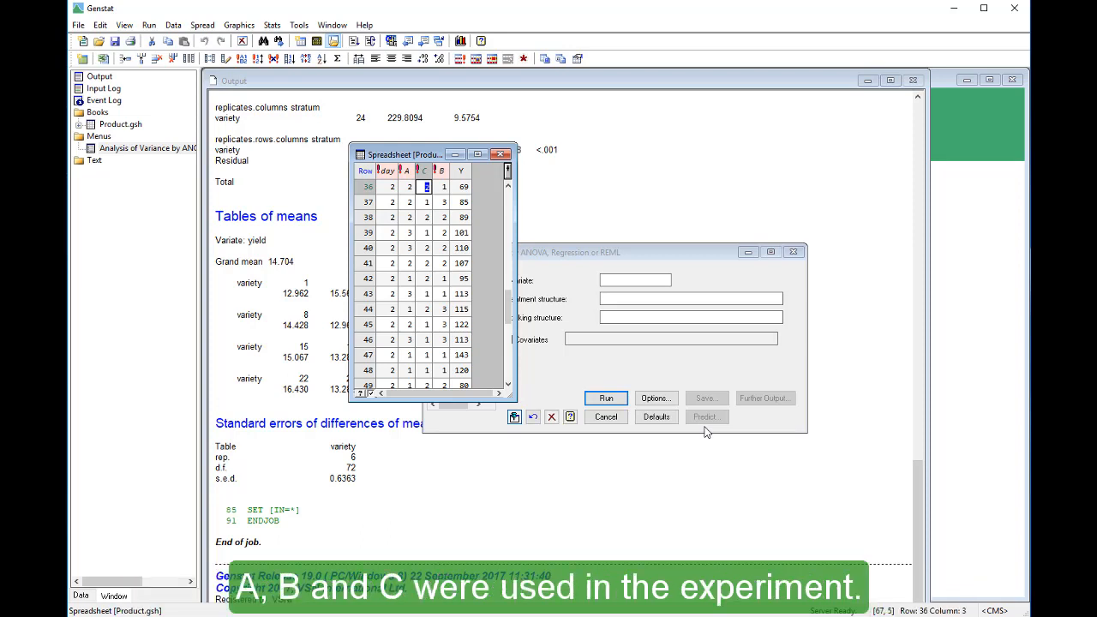
- In the Analysis of Variance dialog, set Y as the Y-variate and A*B*C as the treatment structure
click(649, 362)
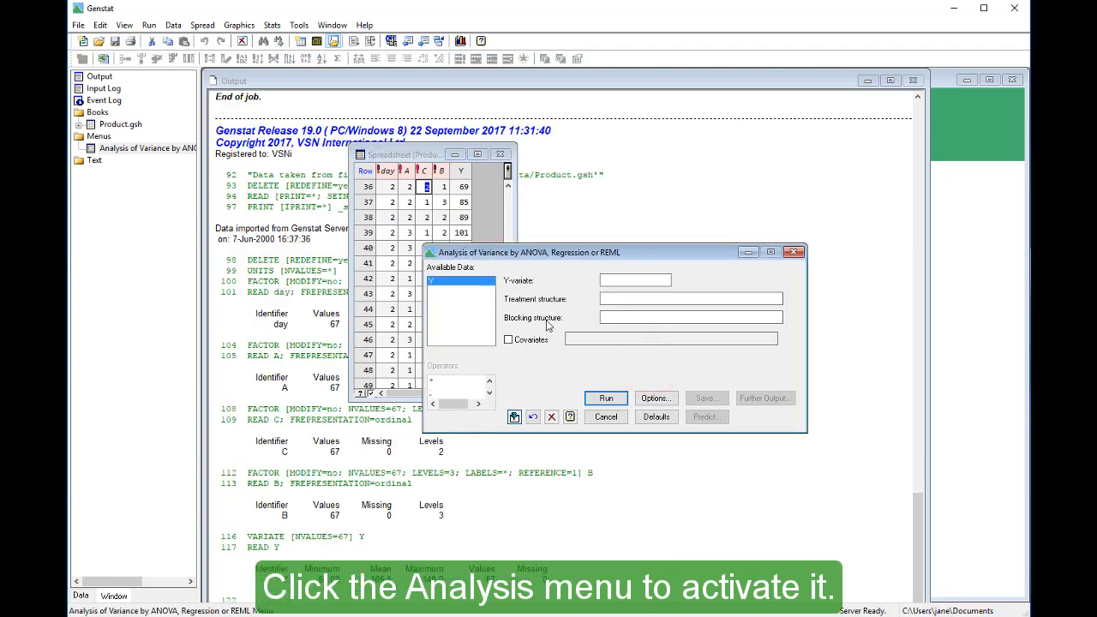
double_click(470, 289)
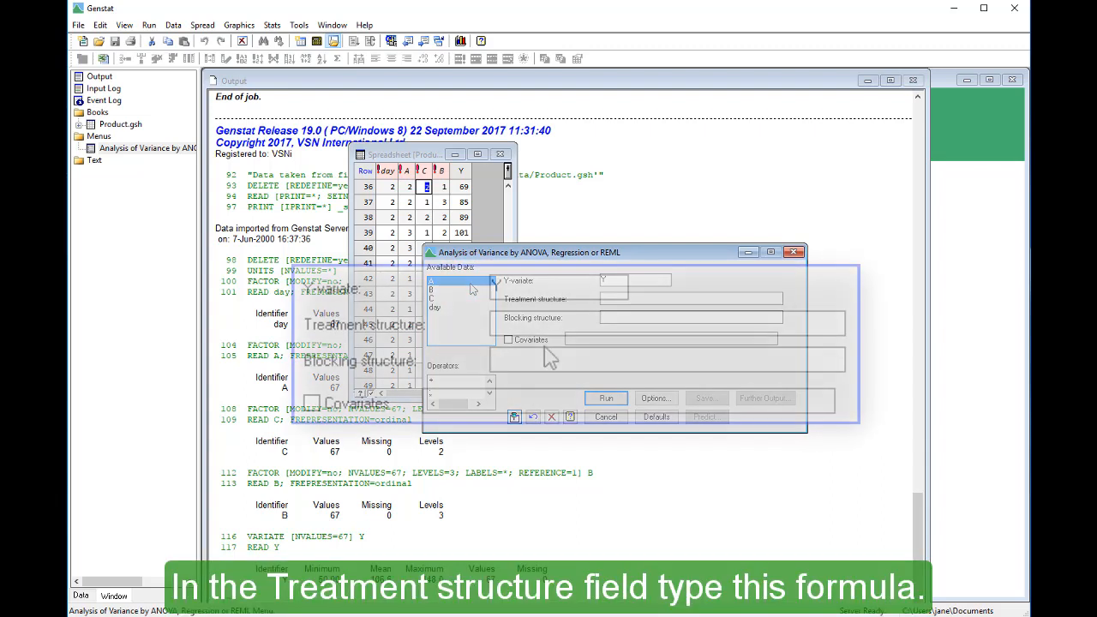
click(619, 300)
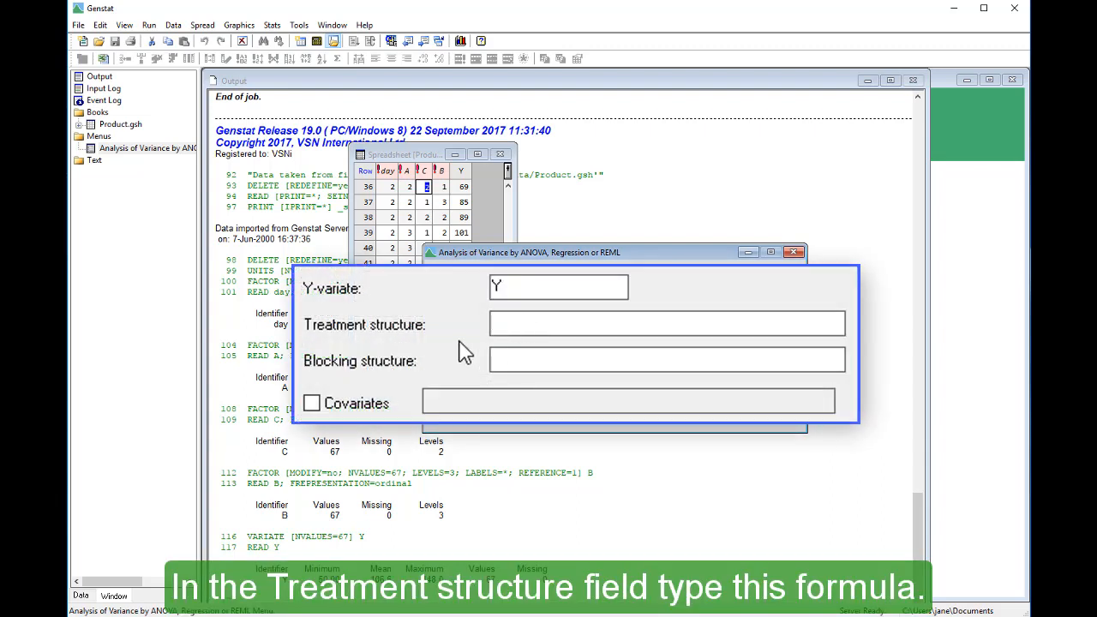
text(A*B*C)
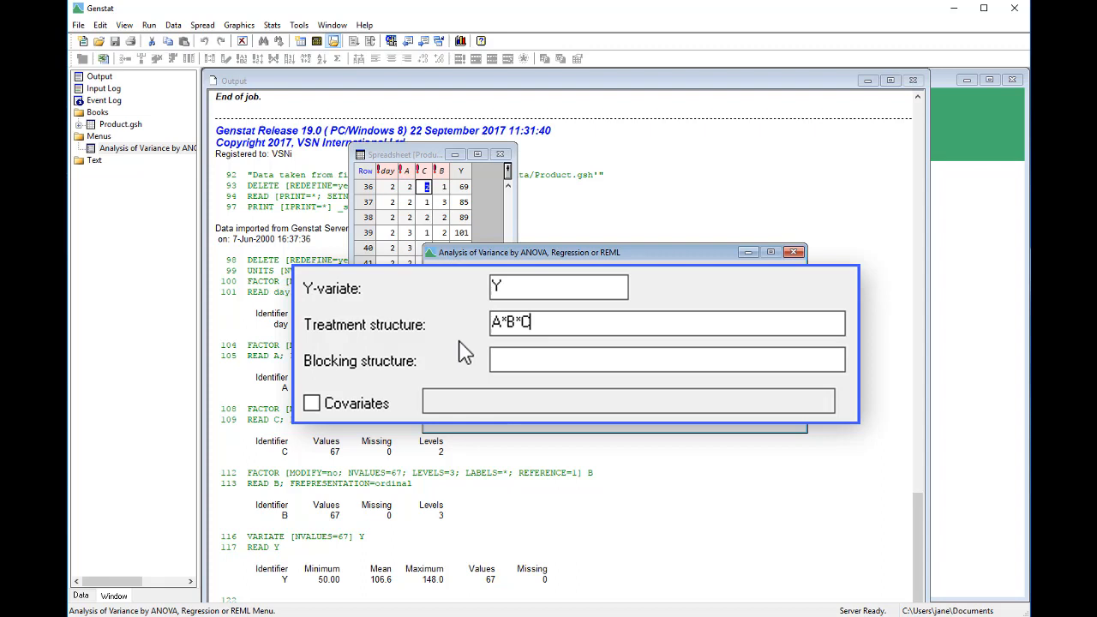
- Set day as the blocking structure, run the analysis and go to the information summary in the output
key(Tab)
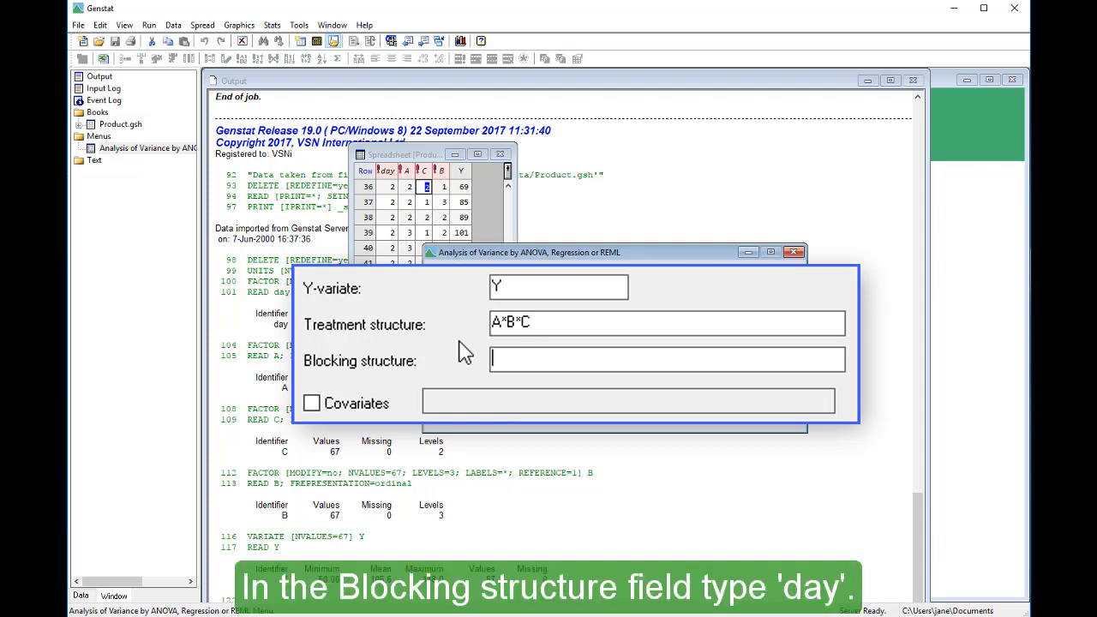
text(day)
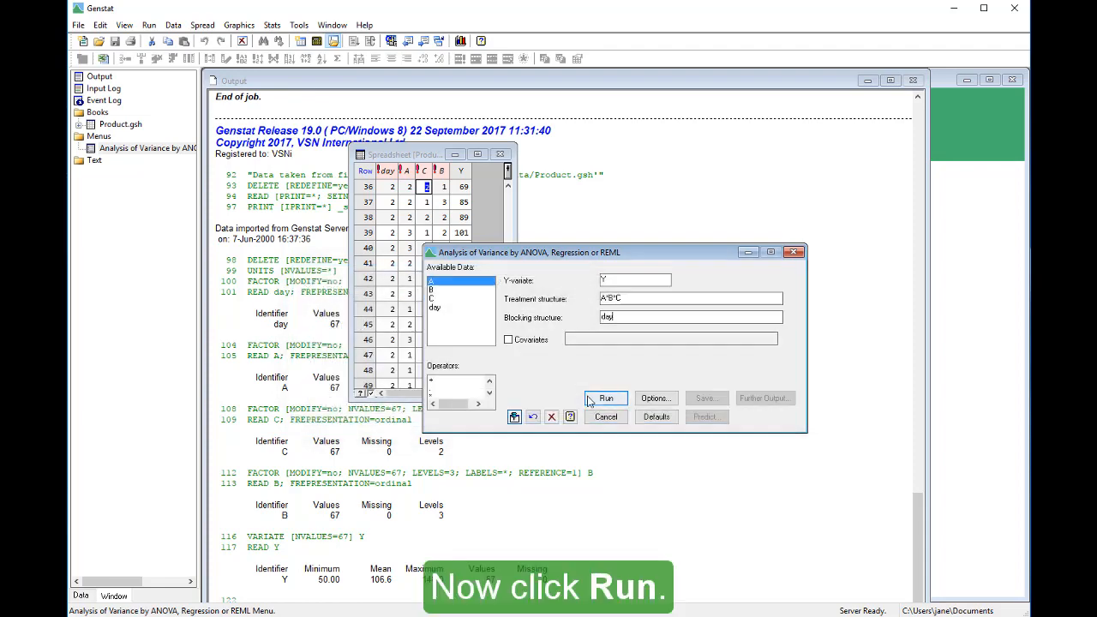
click(590, 400)
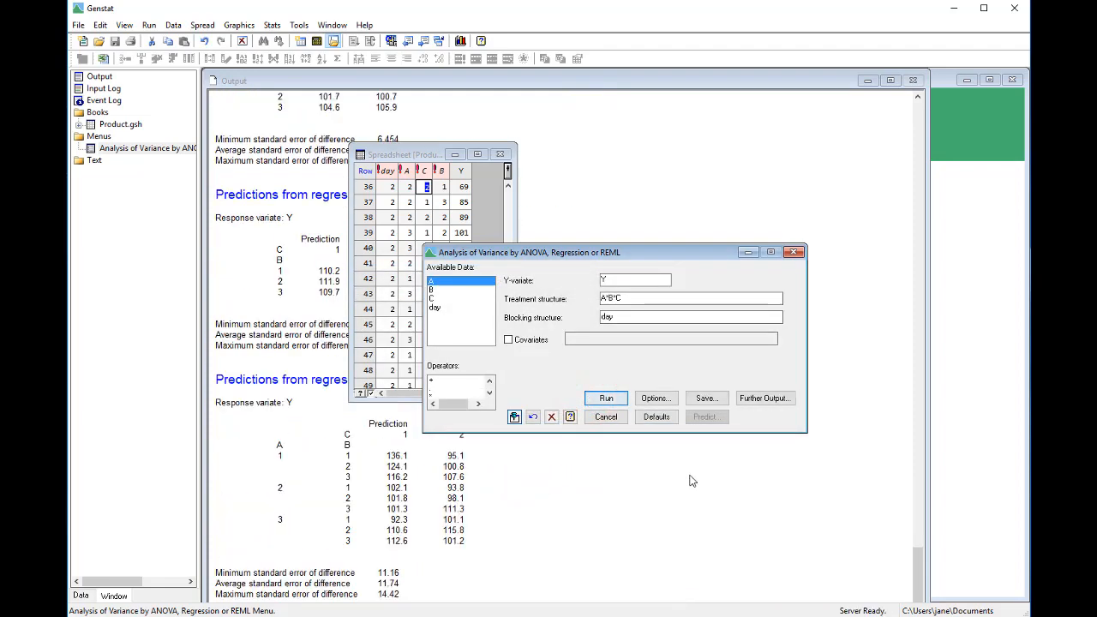
drag(916, 574, 889, 435)
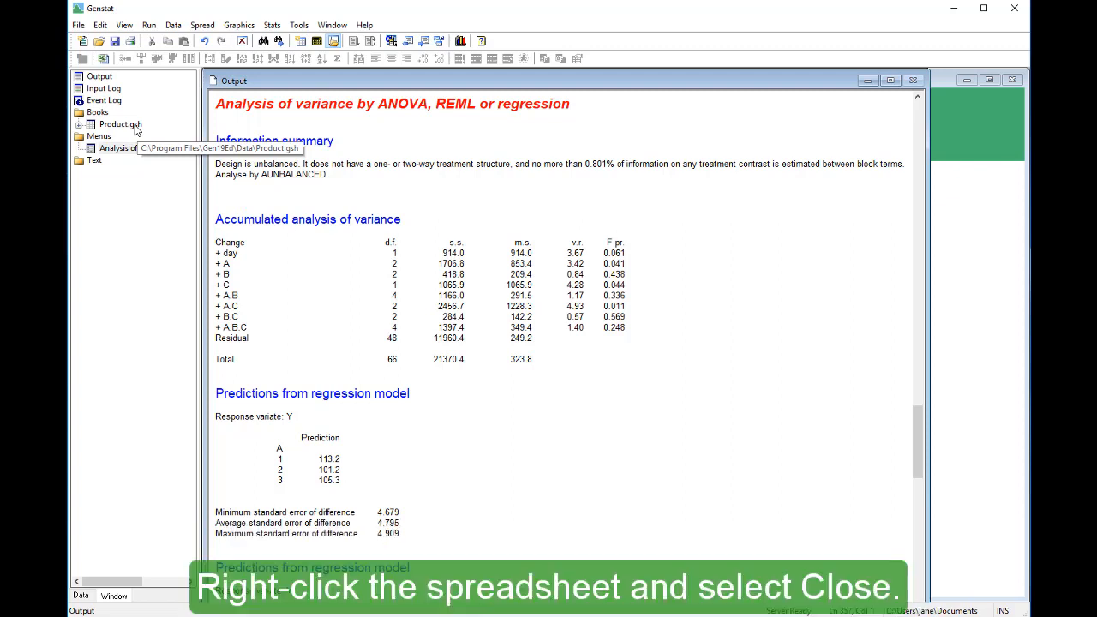
- Close the Product.gsh spreadsheet and delete all current data from Genstat
right_click(135, 129)
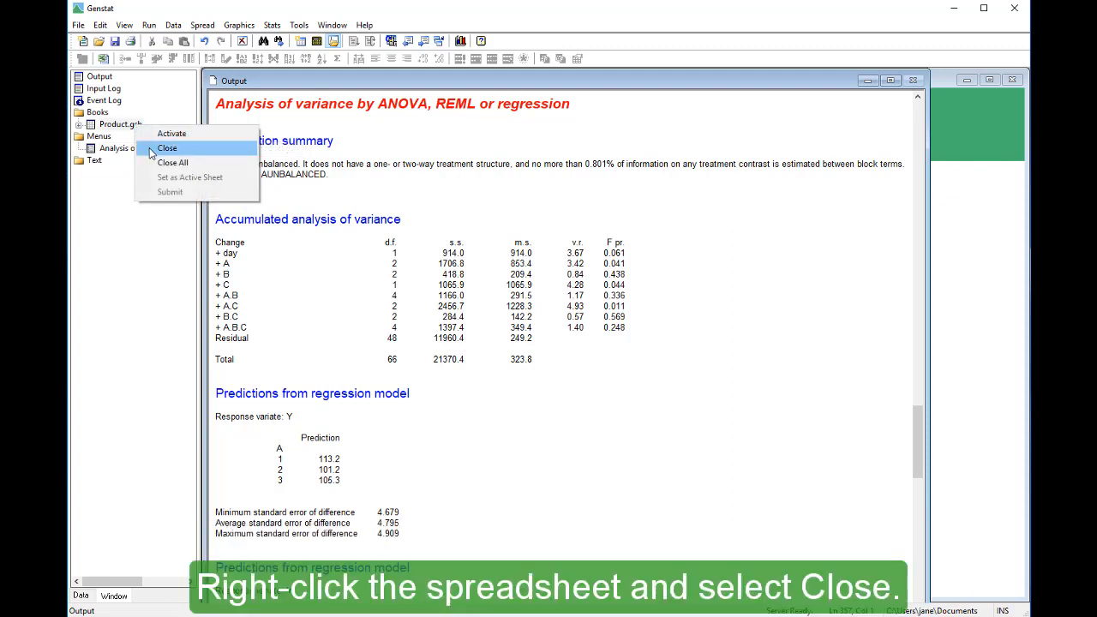
click(152, 151)
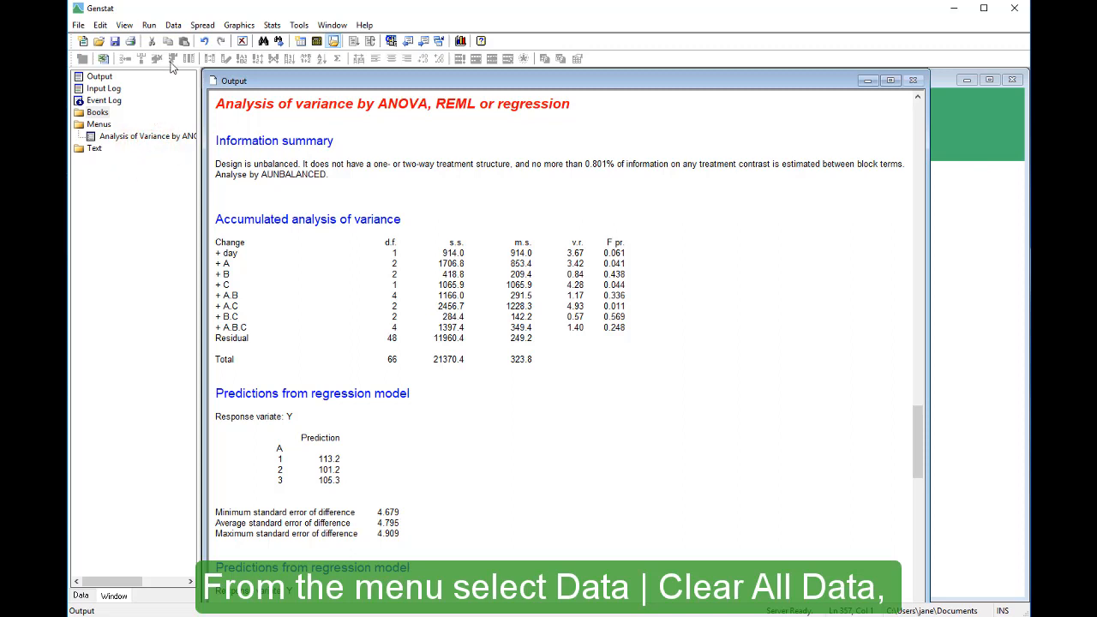
click(176, 26)
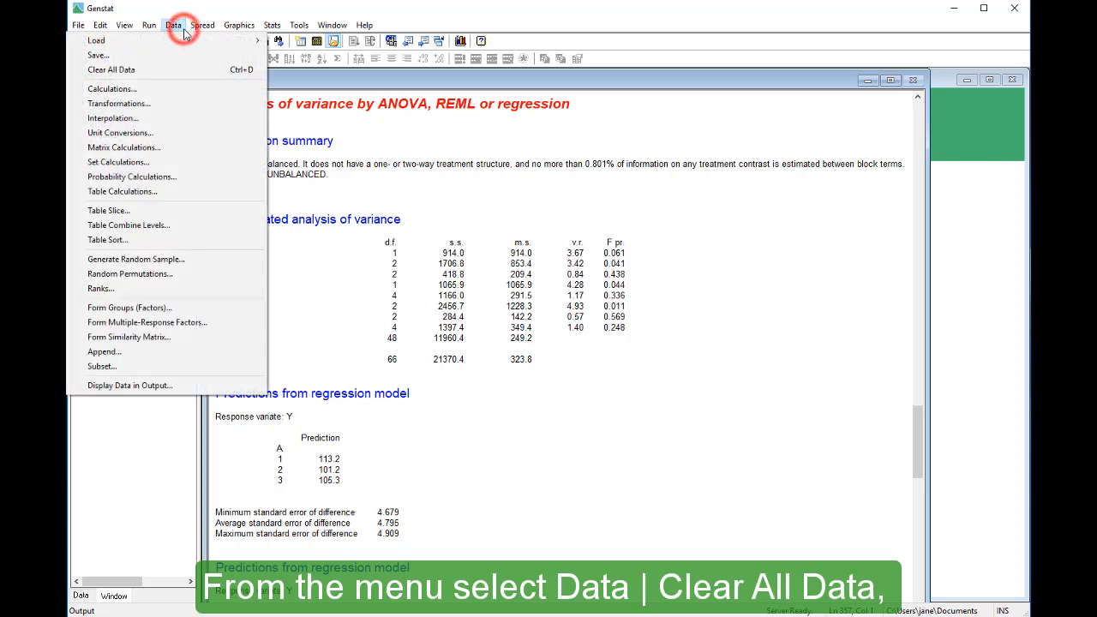
click(183, 70)
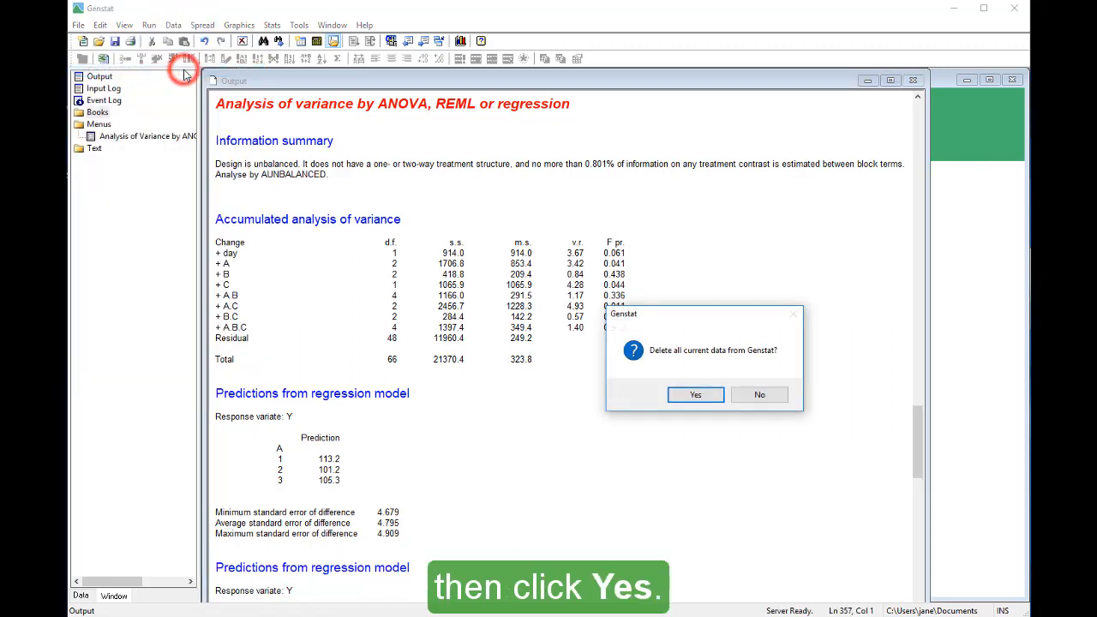
click(674, 400)
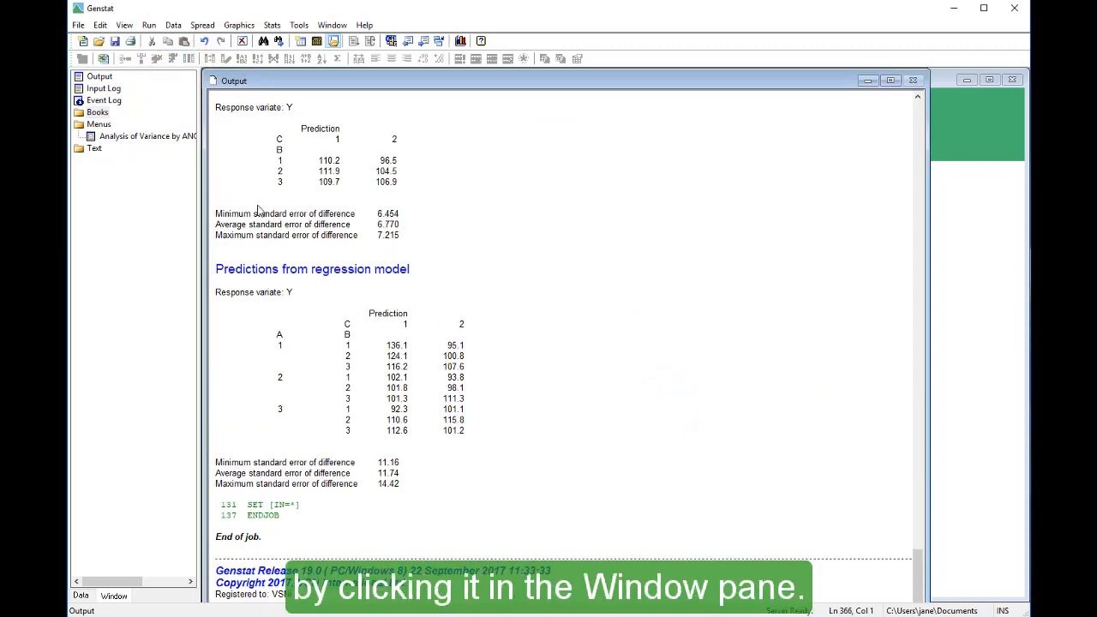
- Clear the data fields of the Analysis of Variance dialog and open the example data set Vartrial1.gsh, found by searching for "vartrial"
click(176, 140)
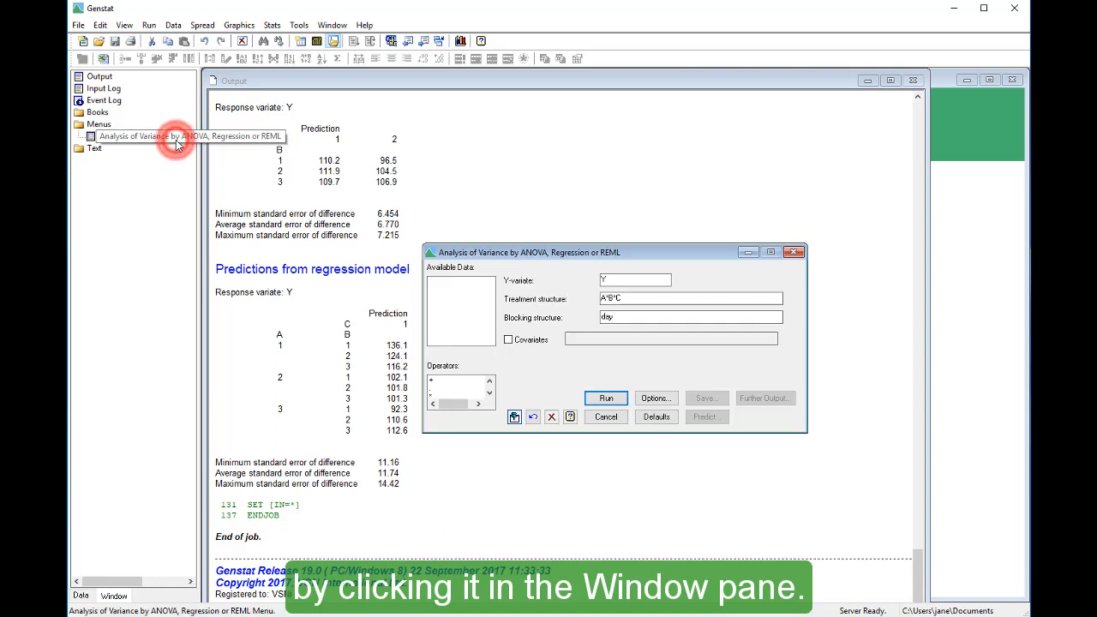
click(551, 417)
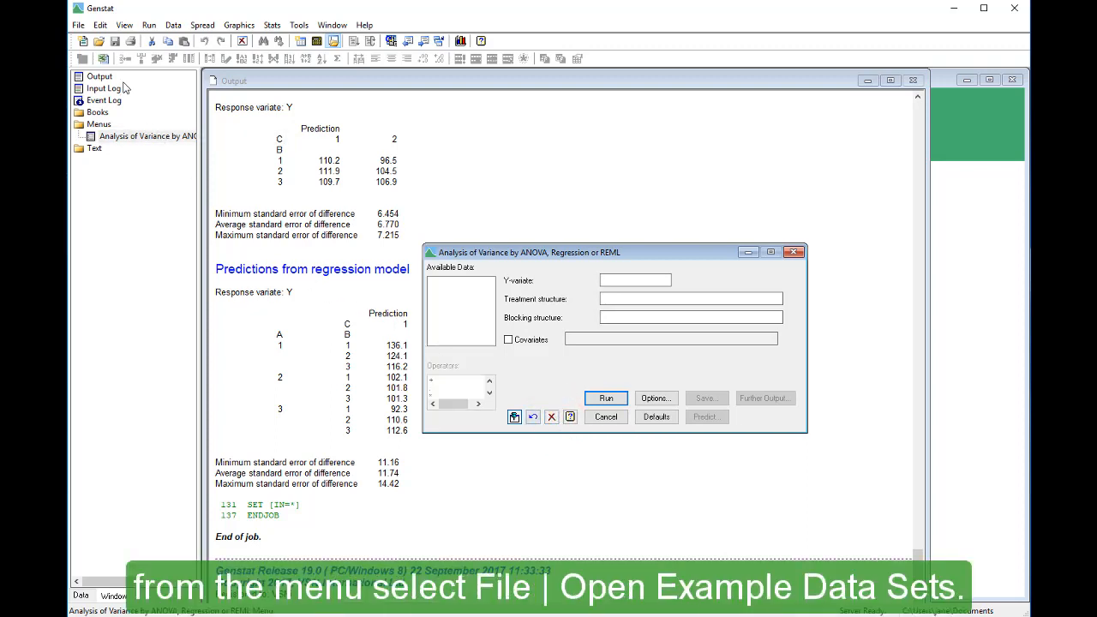
click(78, 25)
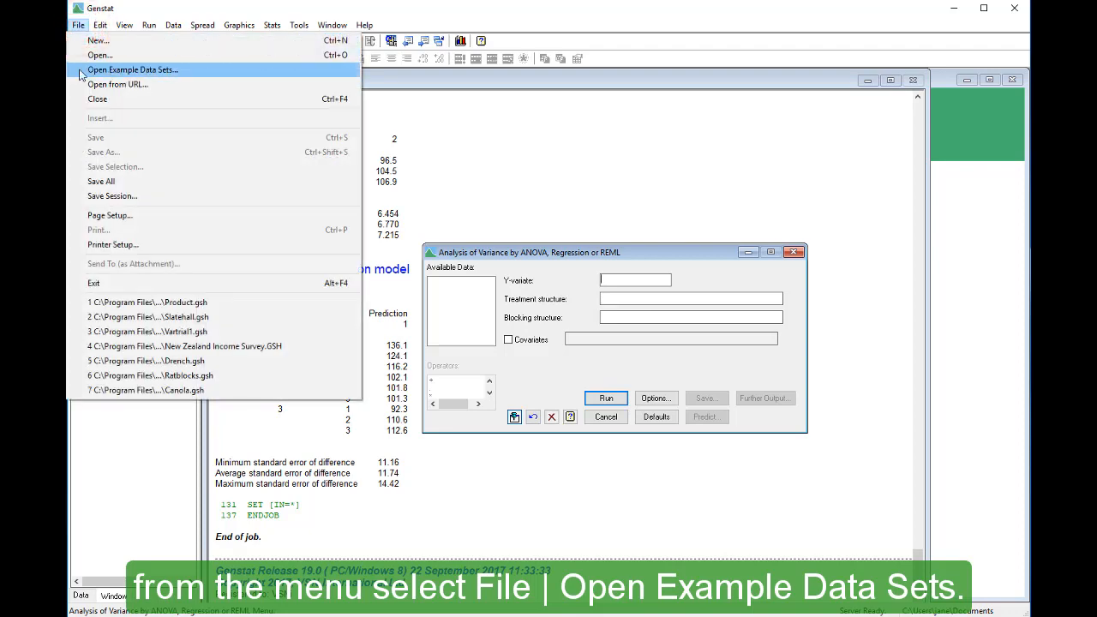
click(82, 69)
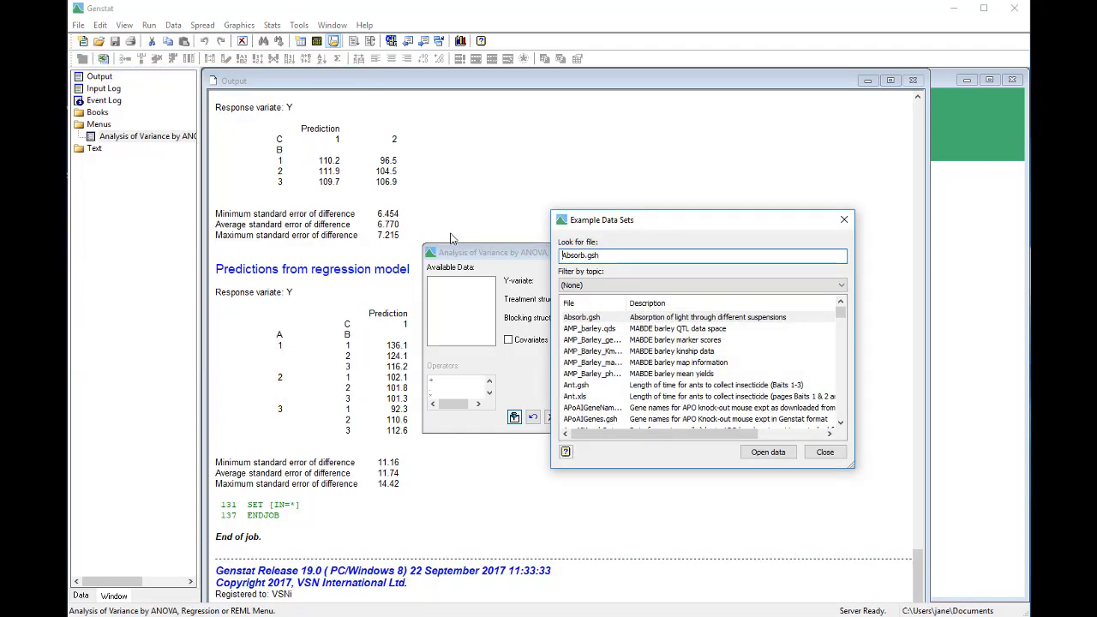
key(ctrl+a)
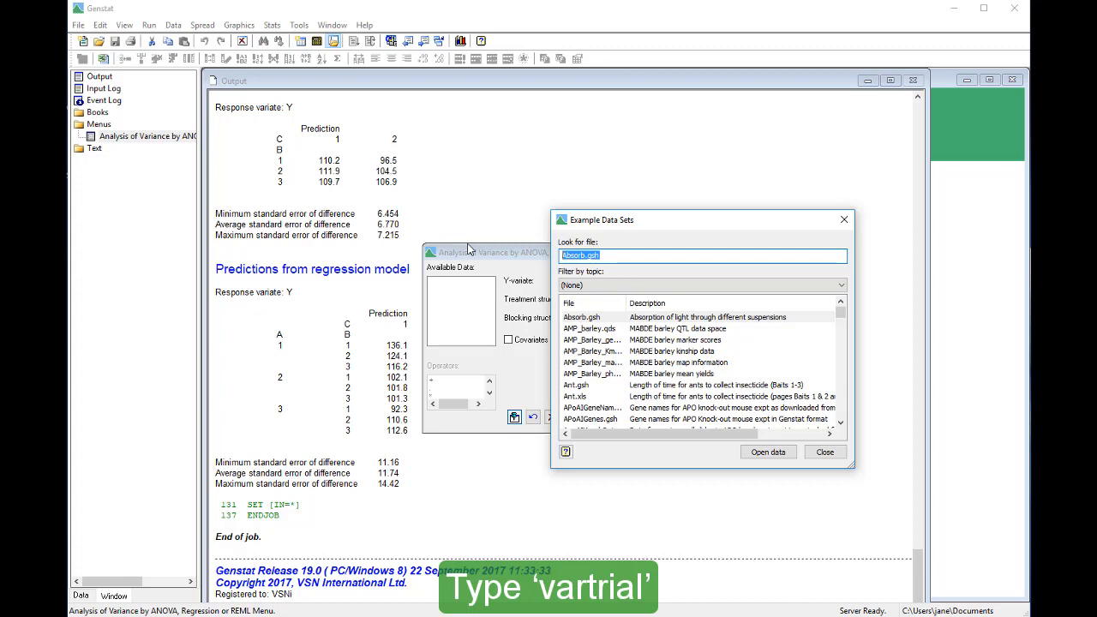
text(vartrial)
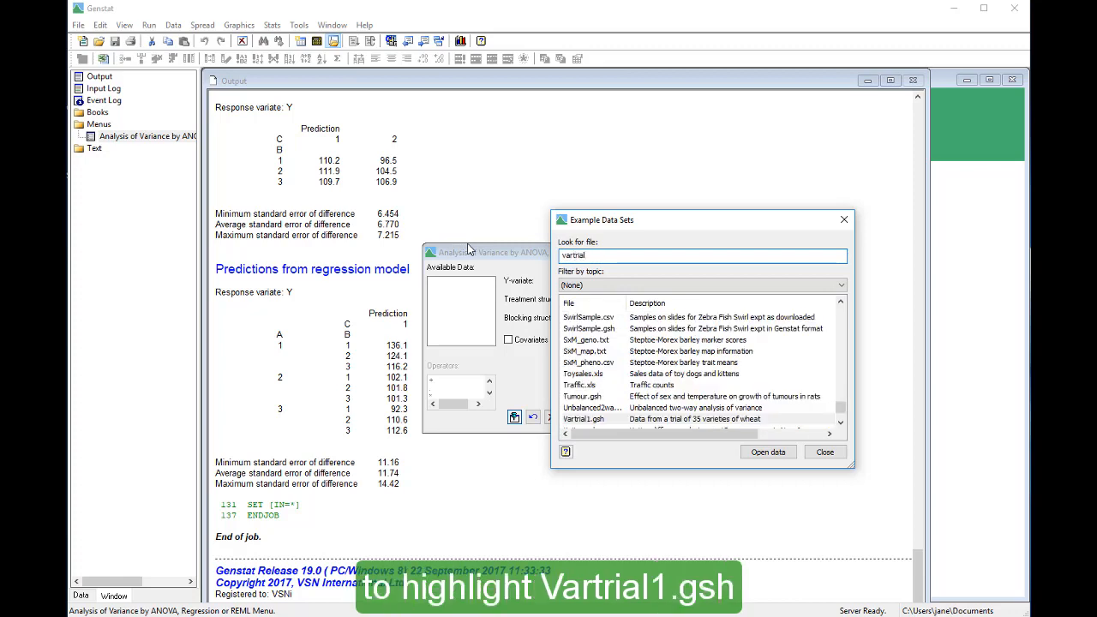
click(744, 454)
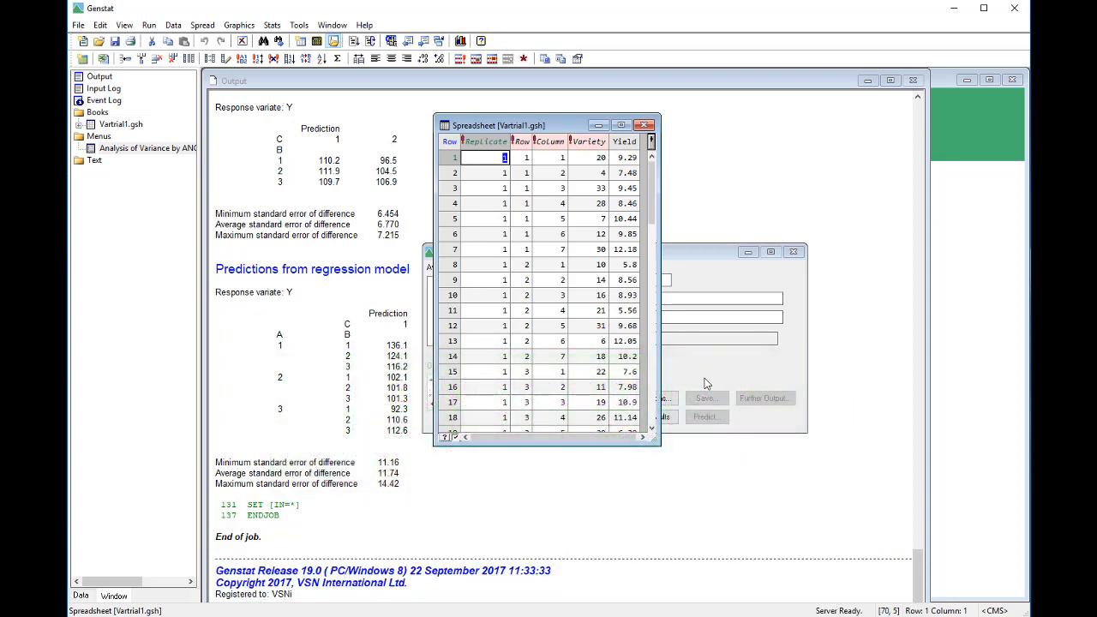
- In the Analysis of Variance dialog, set Yield as the Y-variate and Variety as the treatment structure
click(697, 373)
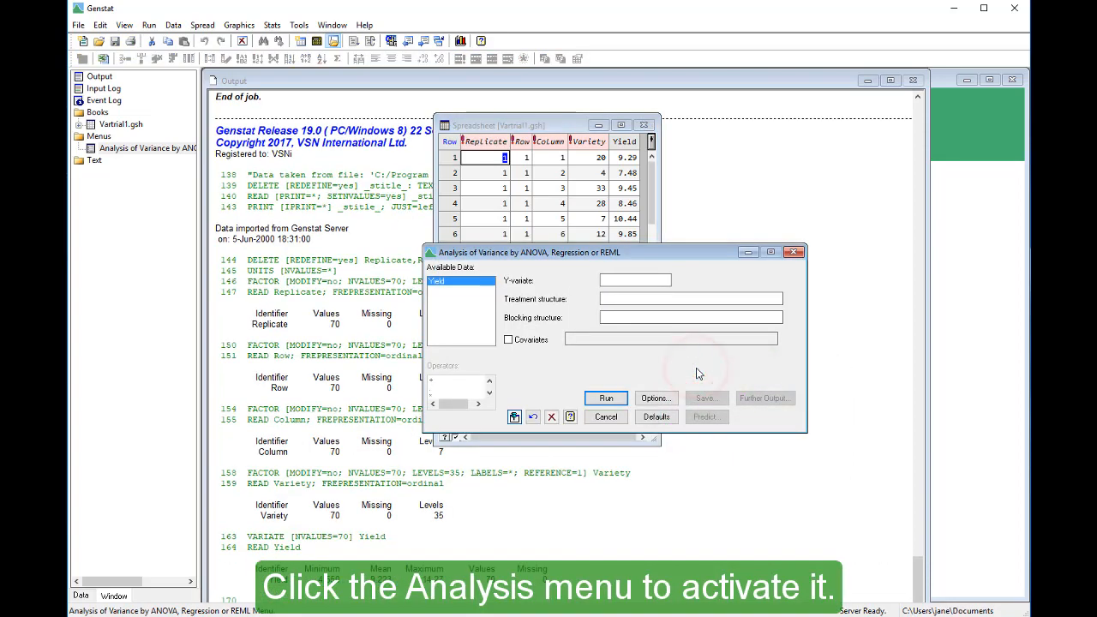
double_click(481, 284)
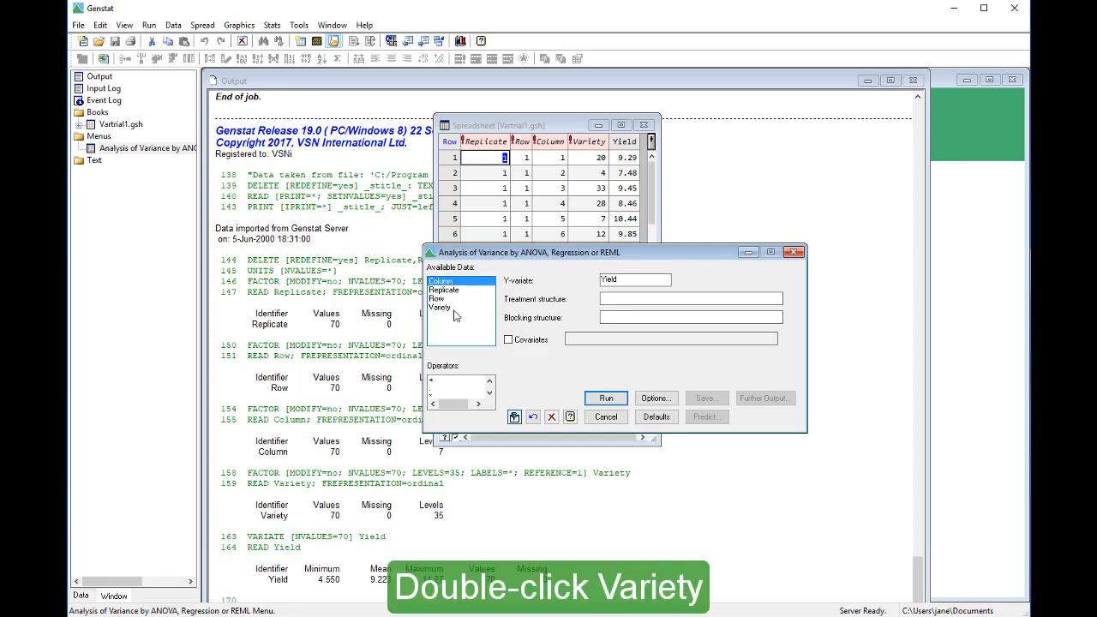
double_click(454, 309)
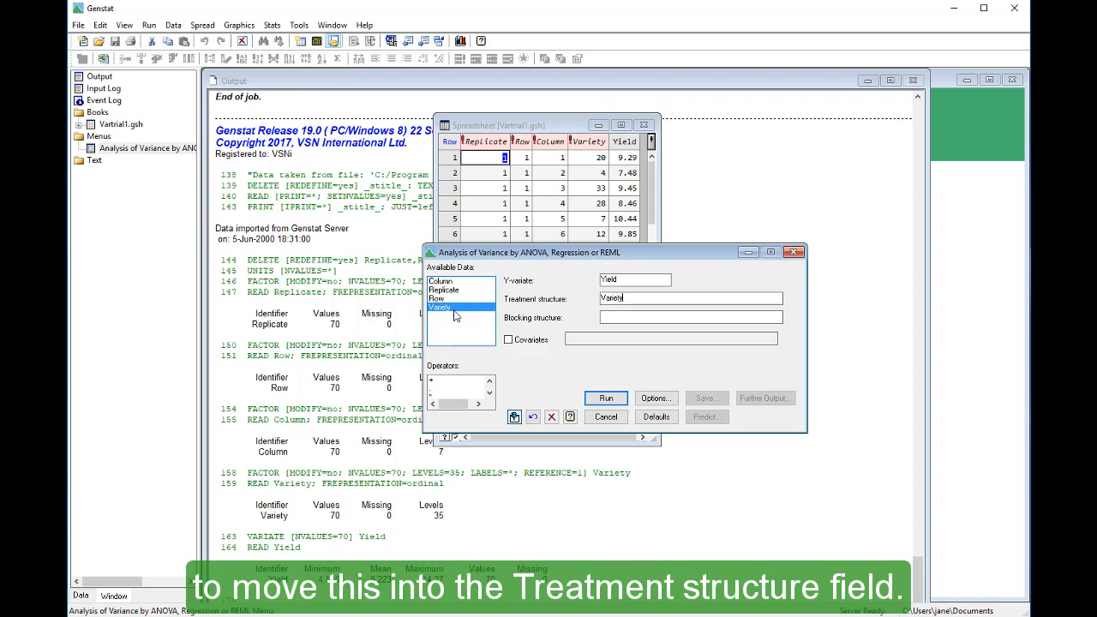
- Set the blocking structure to Replicate/(Row*Column), run the analysis and go to the information summary in the output
click(608, 316)
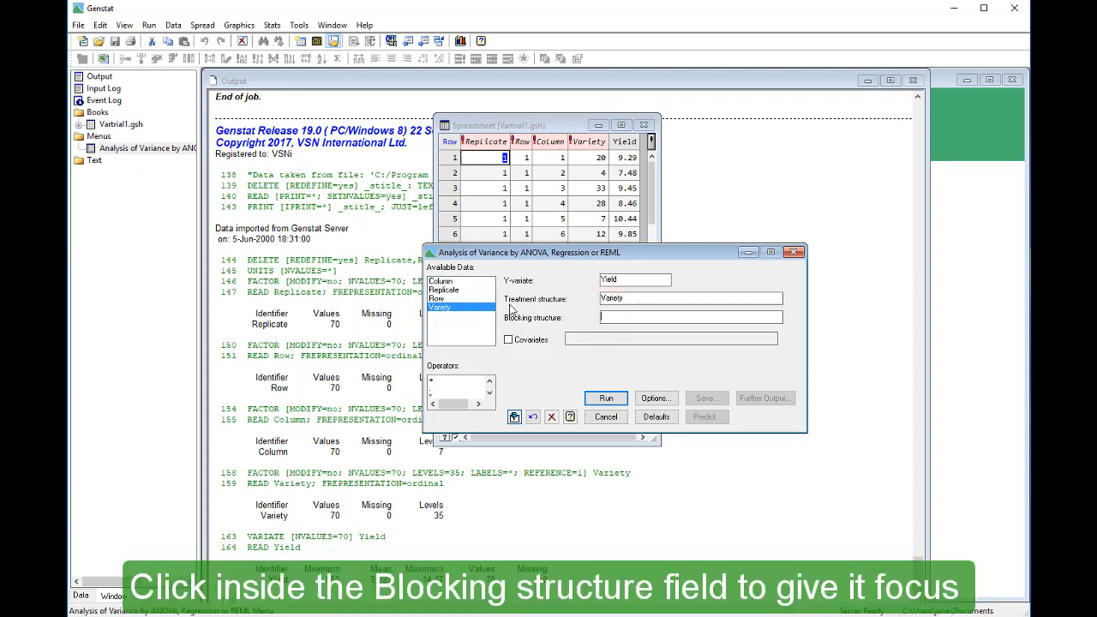
double_click(443, 290)
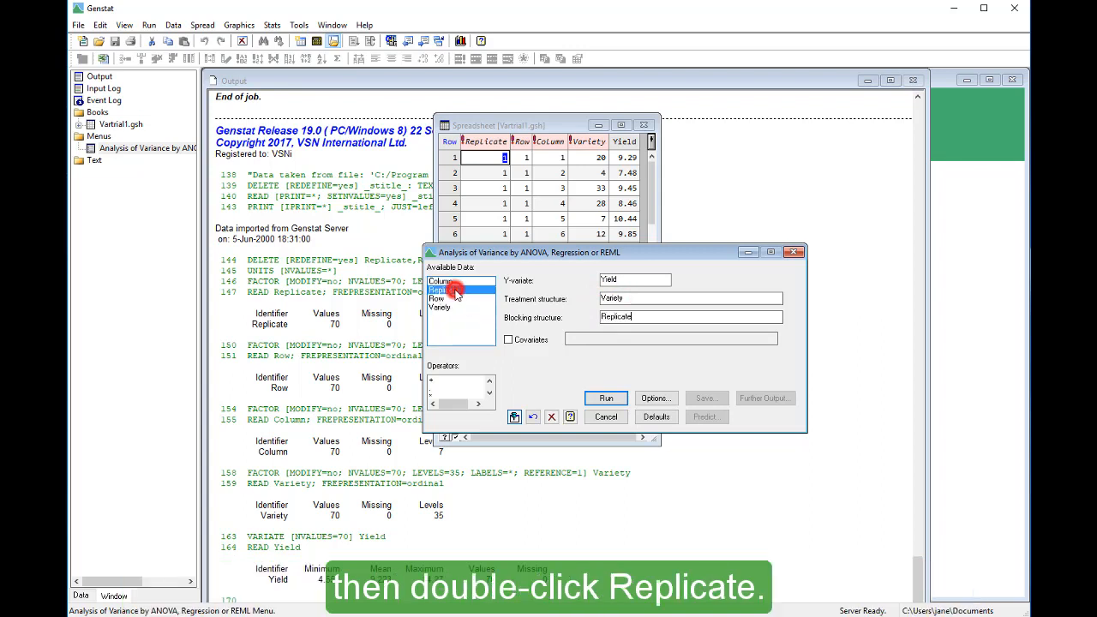
text(/(Row)
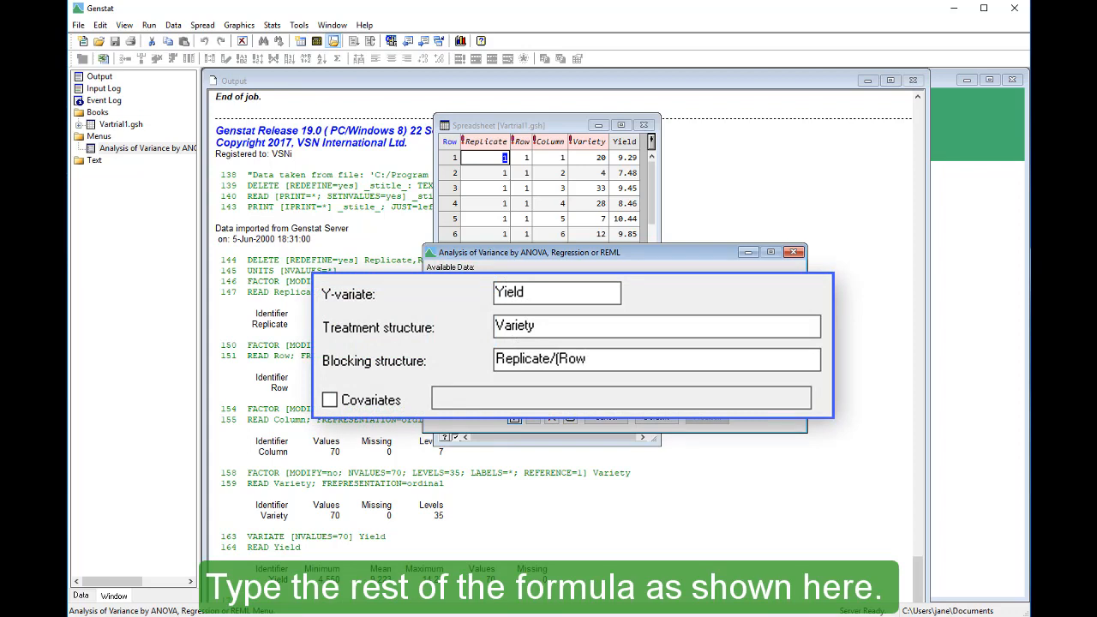
text(*Colu)
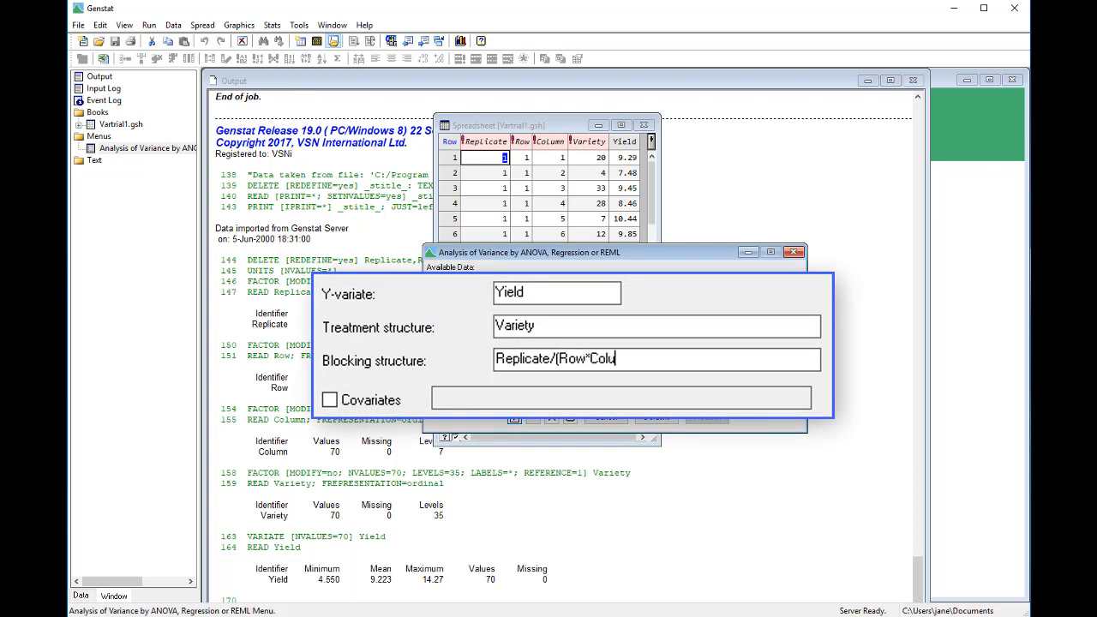
text(mn))
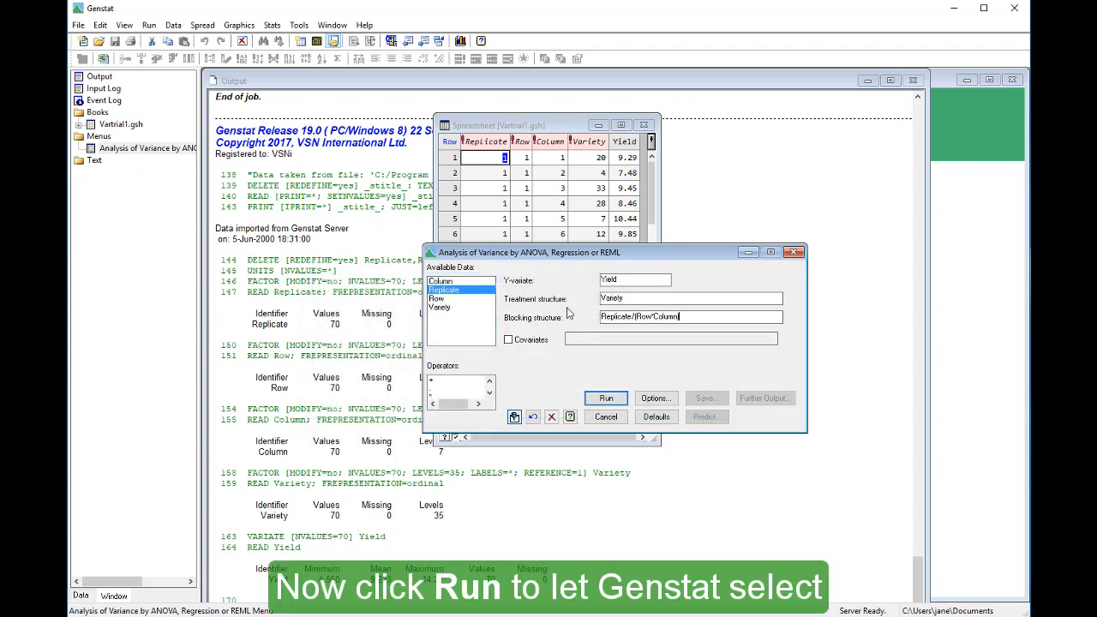
click(624, 401)
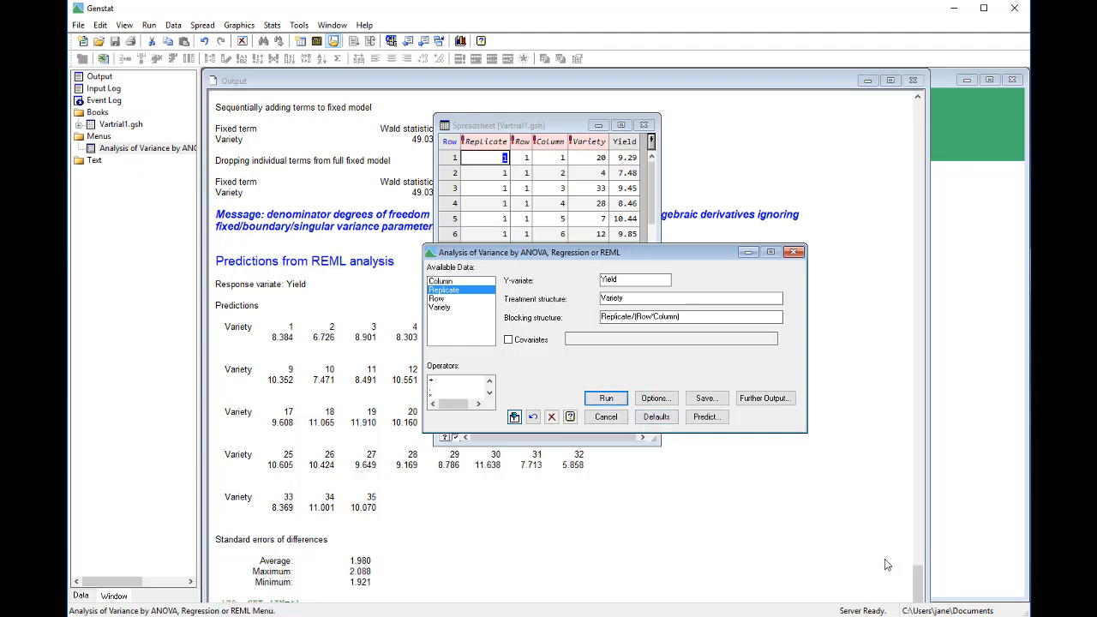
drag(917, 579, 916, 573)
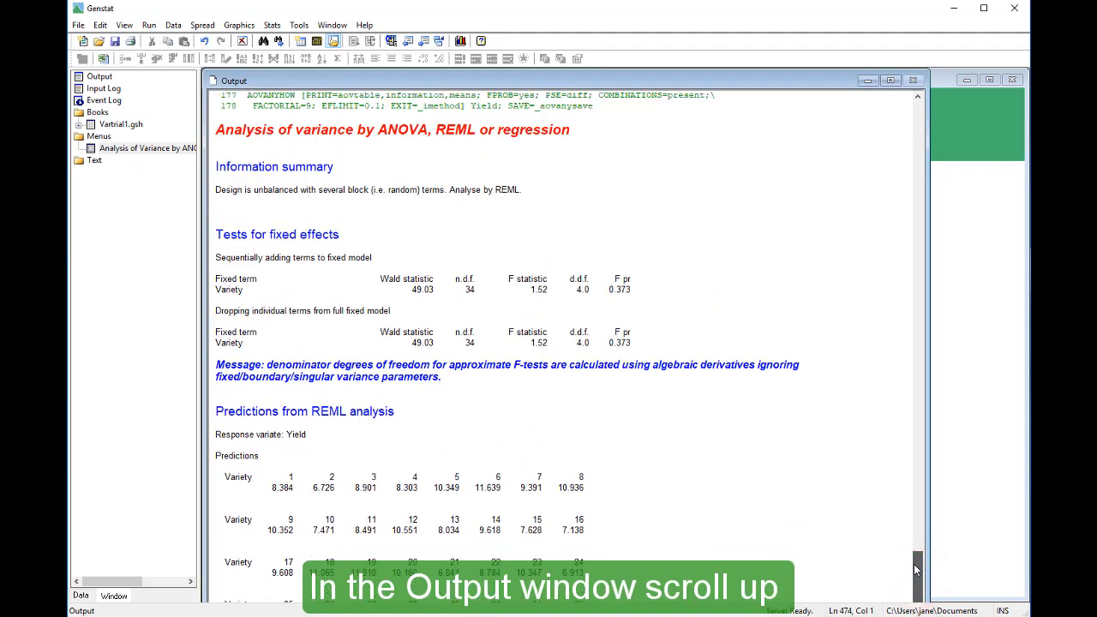